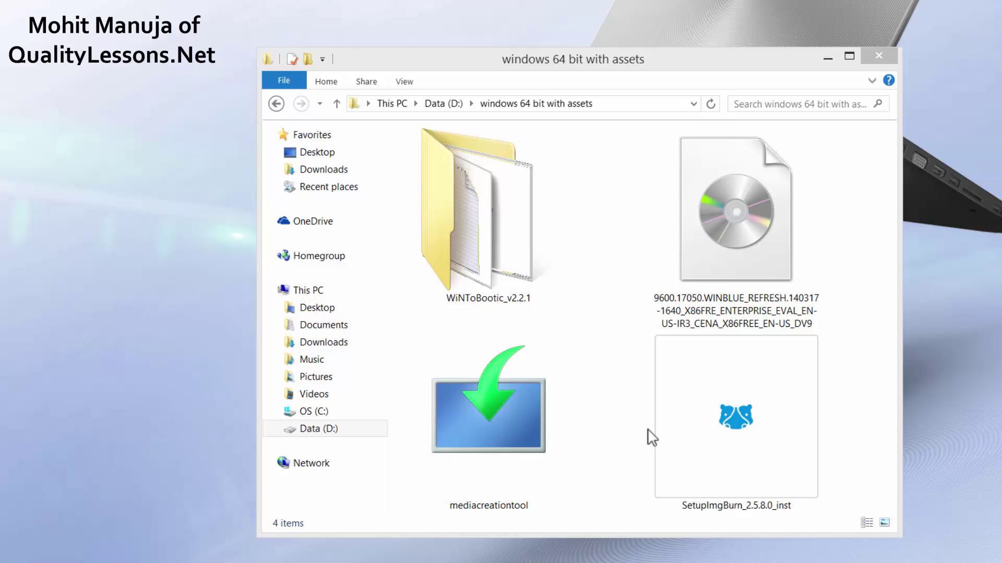
Step: Inspect the WiNToBootic_v2.2.1 folder and its WiNToBootic application, then return to windows 64 bit with assets
left_click(486, 241)
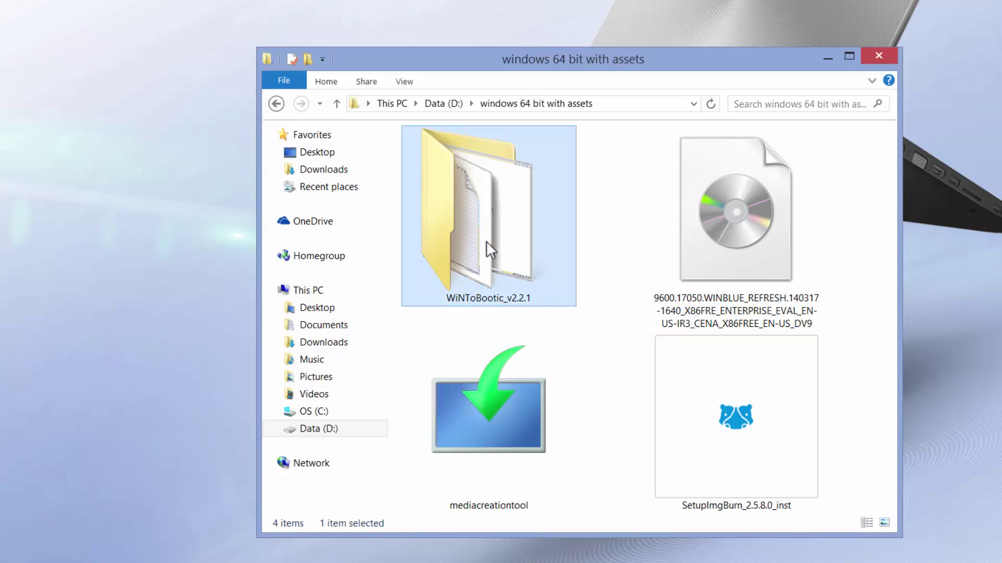
double_click(486, 241)
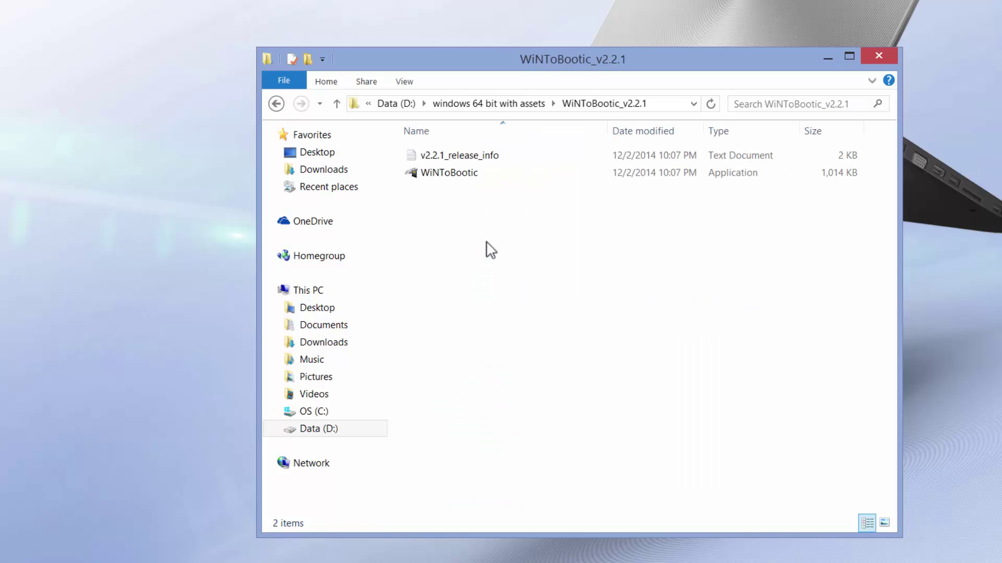
left_click(275, 103)
mouse_move(484, 222)
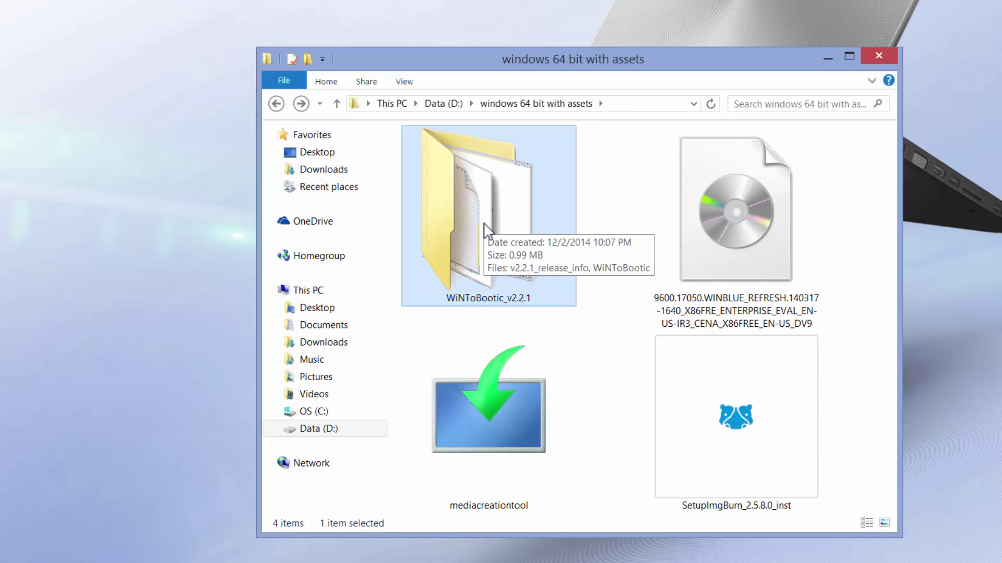
double_click(464, 228)
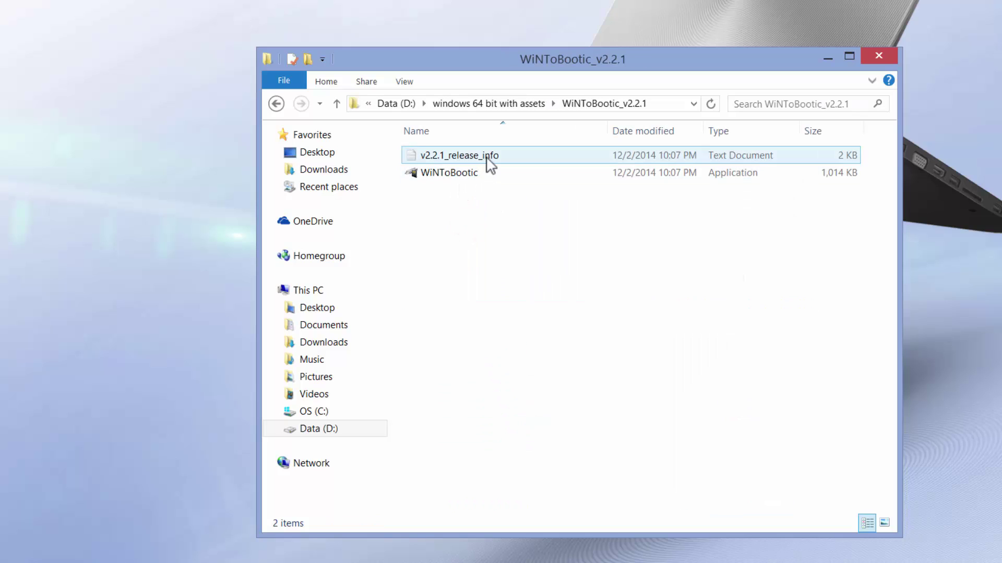
left_click(468, 176)
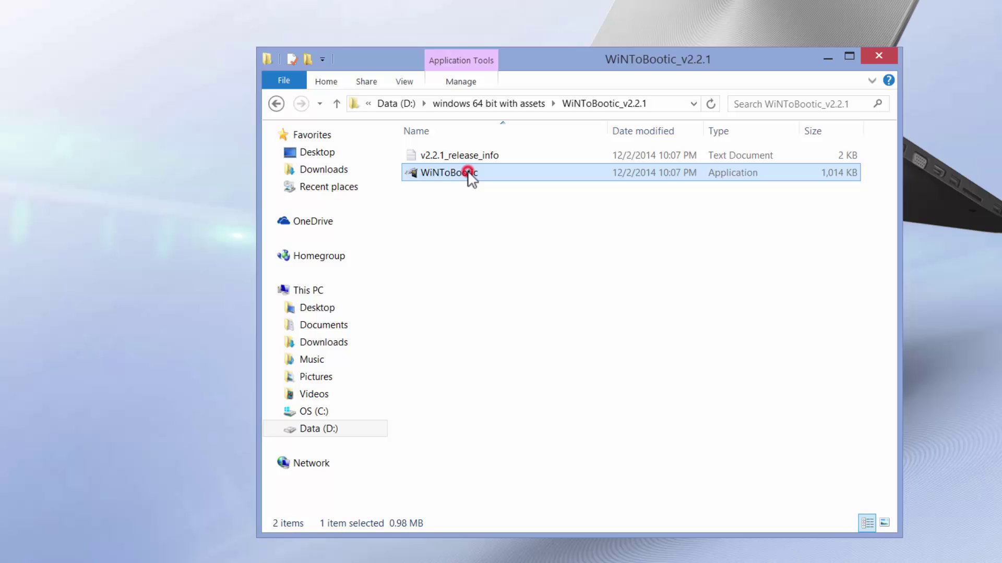
left_click(276, 103)
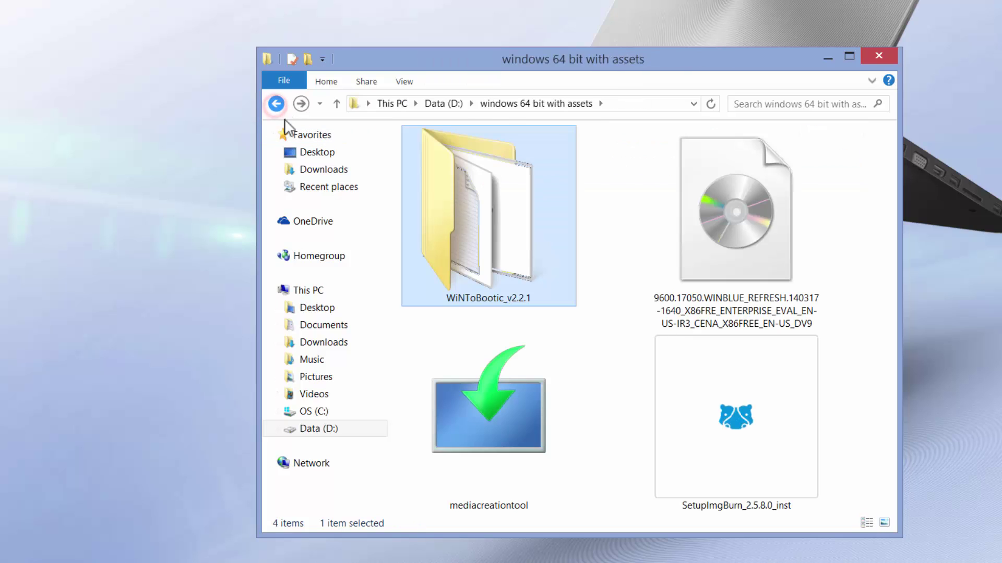
Step: Click through the mediacreationtool, SetupImgBurn_2.5.8.0_inst and ISO files, leaving nothing selected
left_click(499, 408)
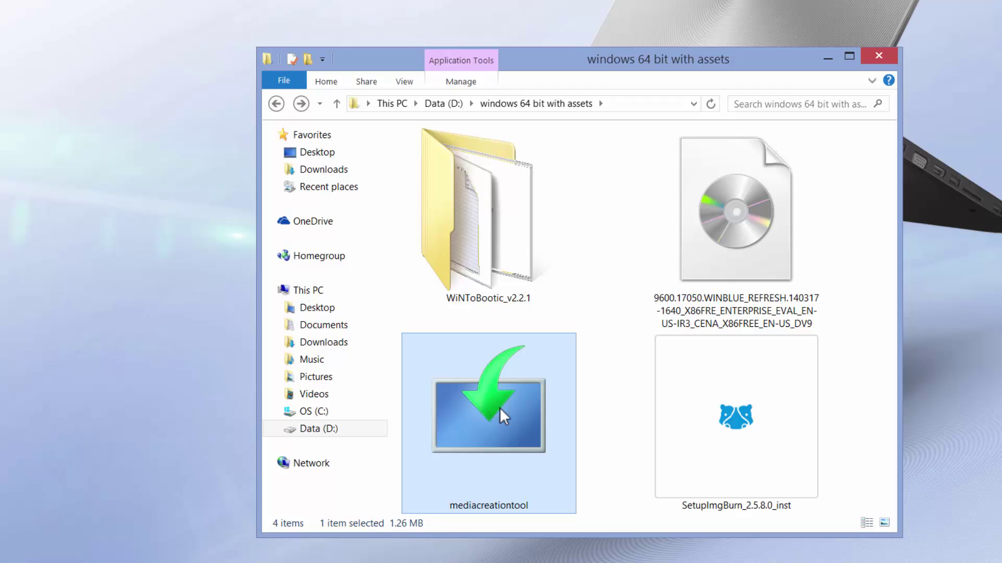
left_click(609, 417)
mouse_move(542, 410)
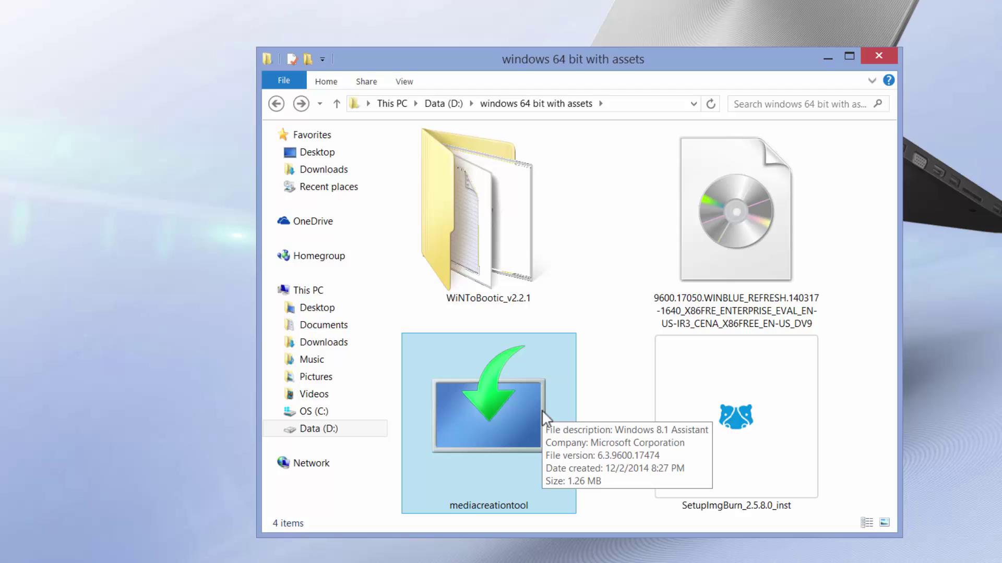
left_click(747, 421)
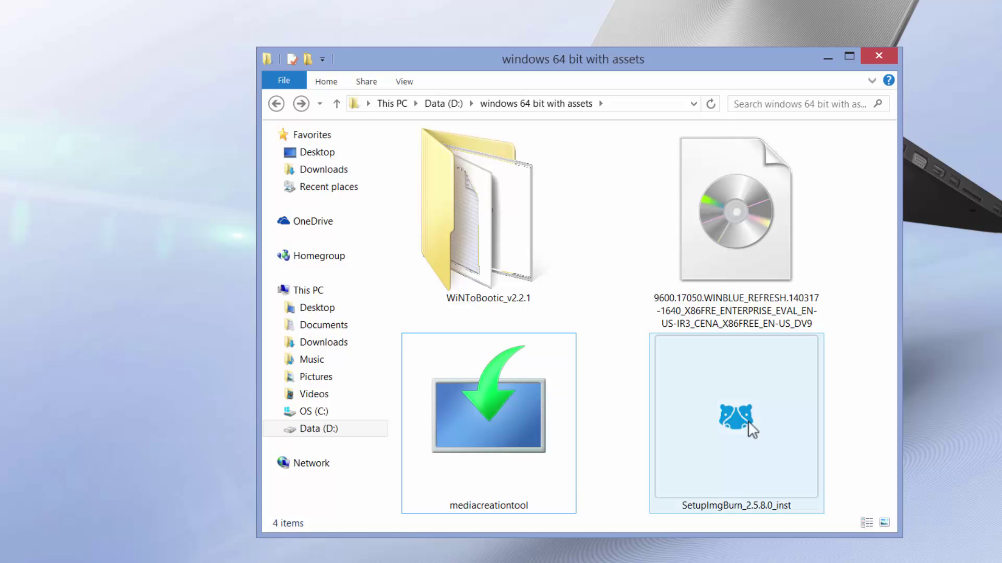
mouse_move(737, 423)
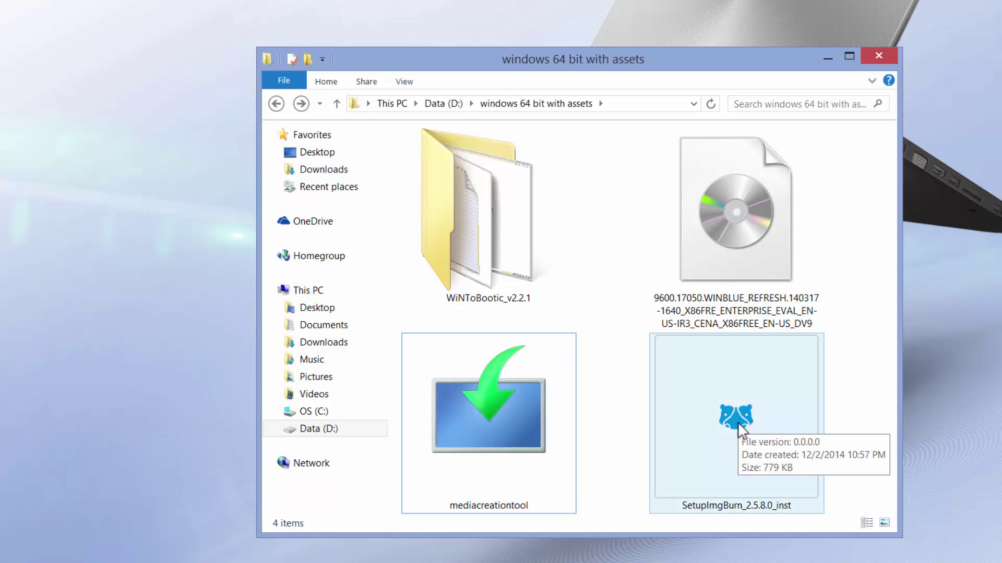
left_click(737, 421)
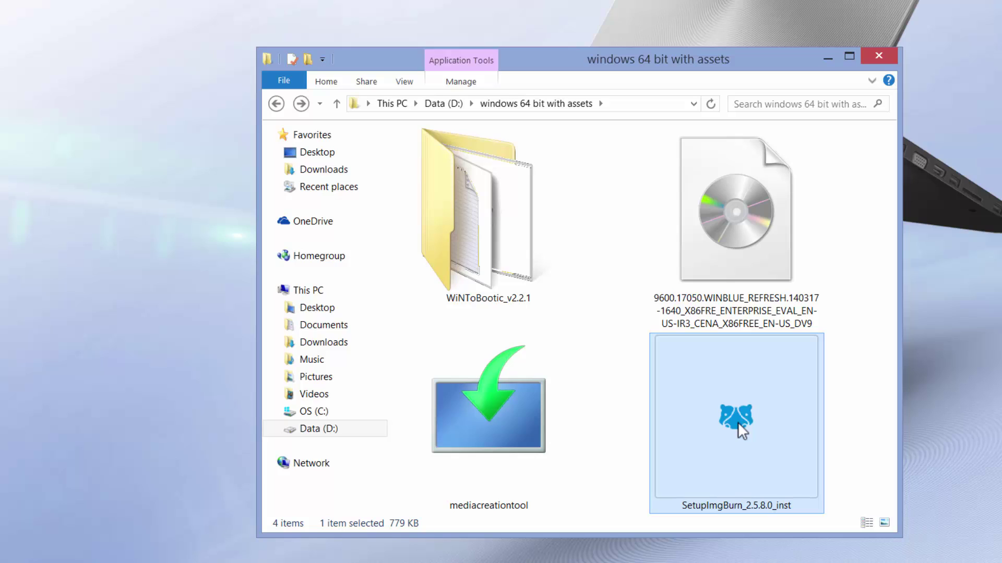
left_click(862, 352)
left_click(777, 267)
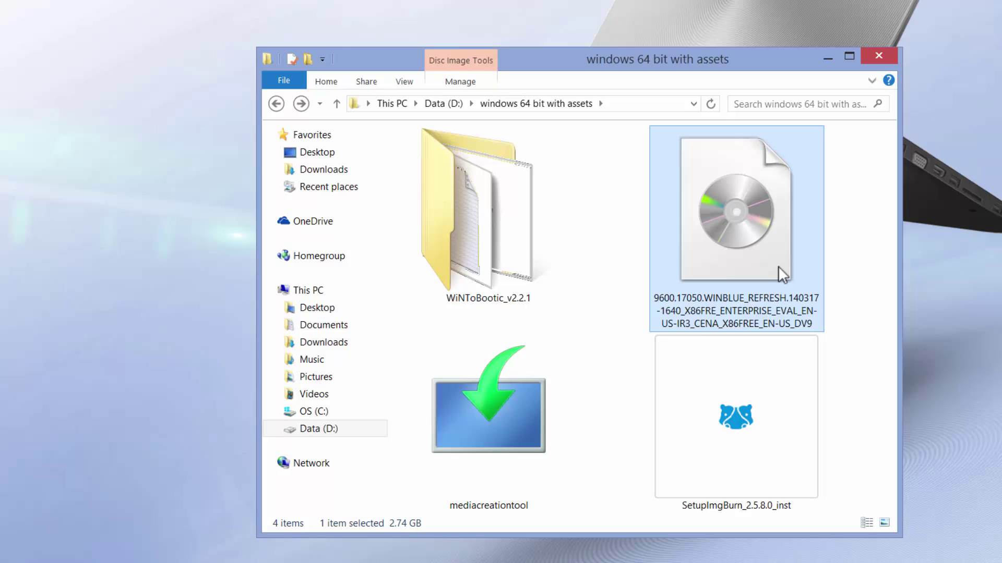
left_click(740, 412)
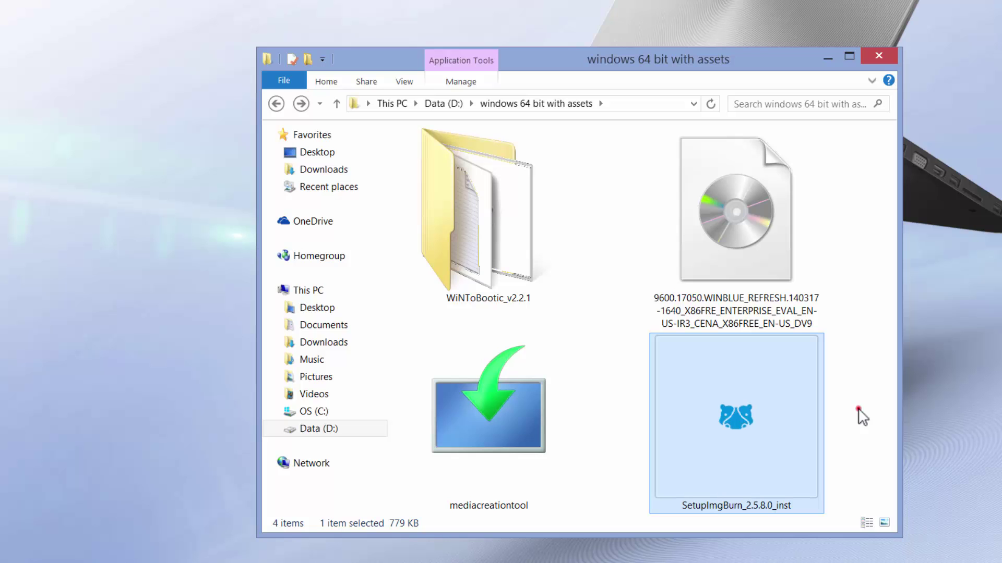
left_click(858, 410)
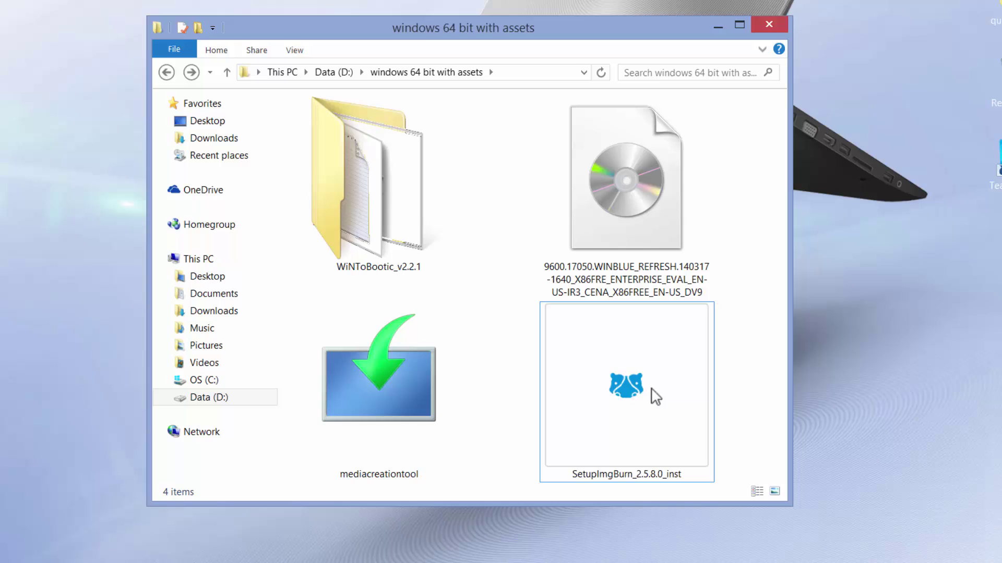
Step: Run mediacreationtool from the windows 64 bit with assets folder
mouse_move(416, 386)
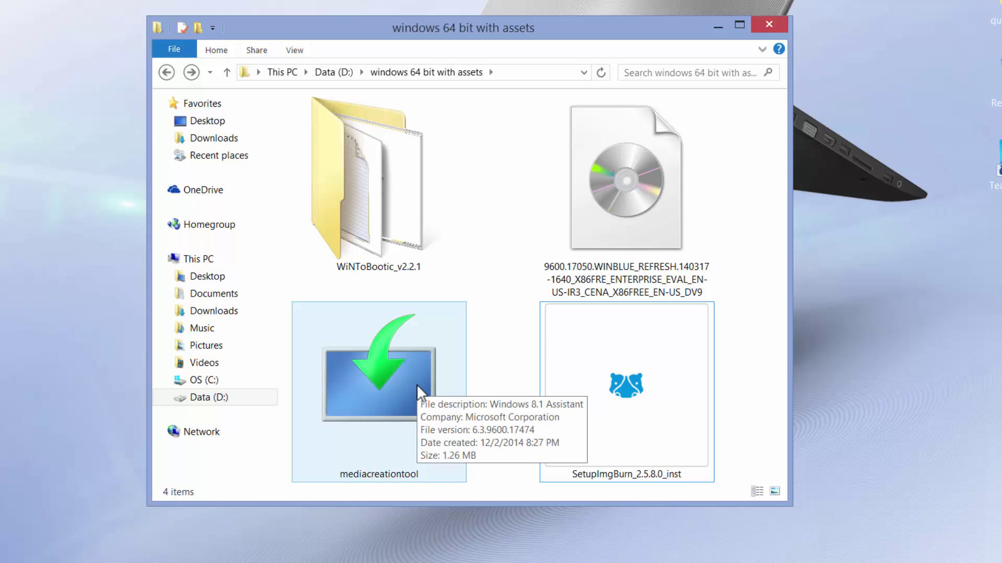
left_click(416, 384)
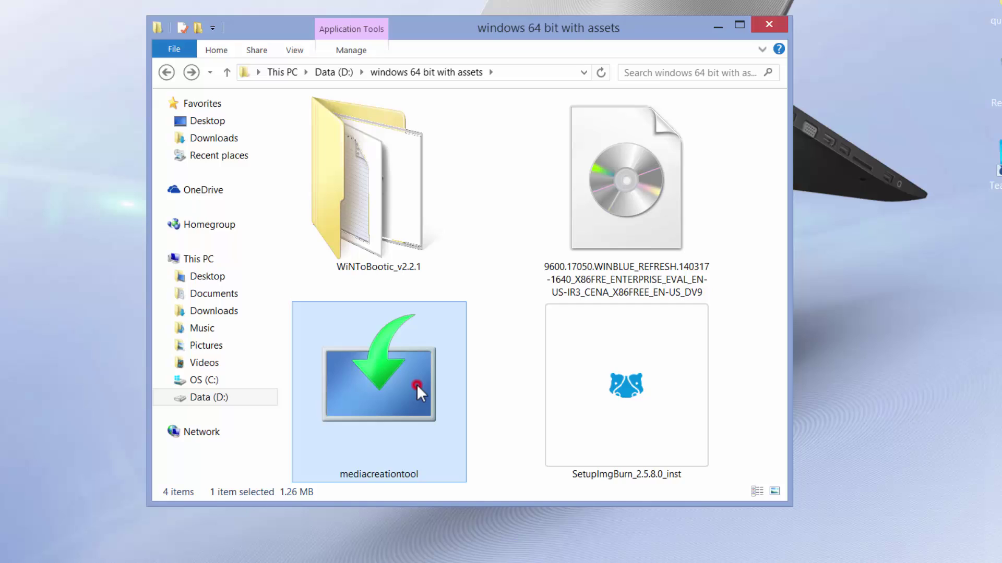
double_click(416, 384)
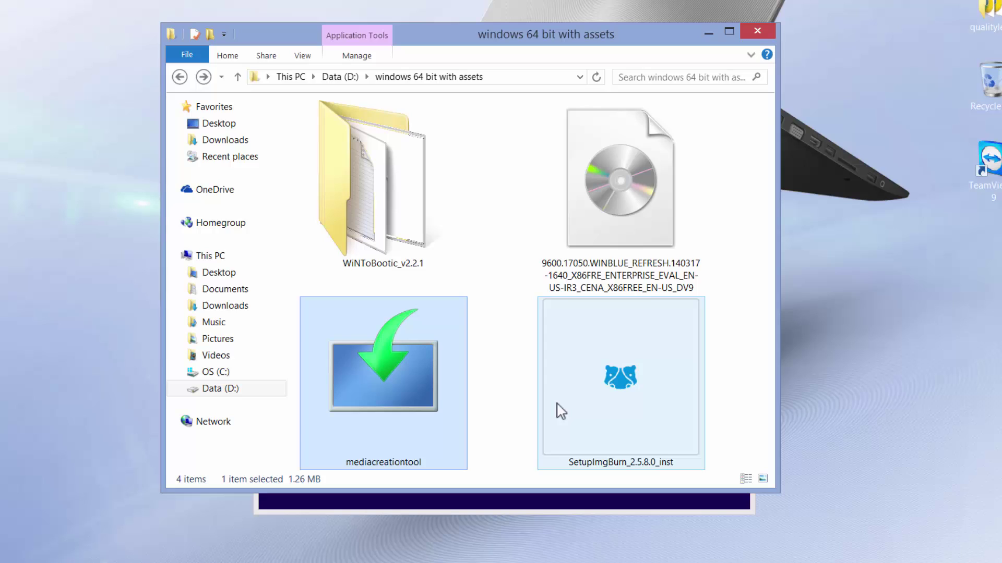
Step: Minimize the Explorer and Removable Disk (E:) windows to reveal the Media Creation Tool
left_click(708, 32)
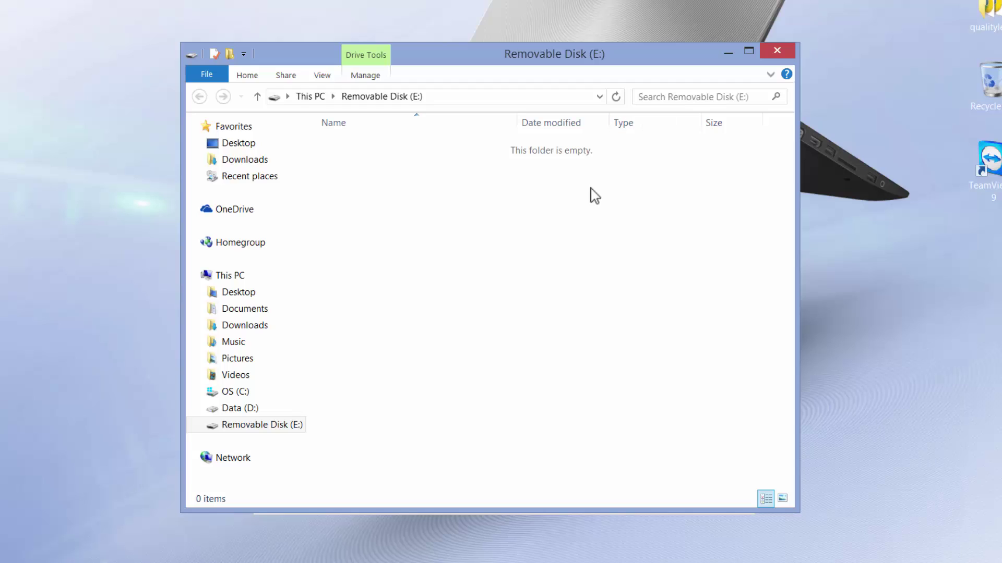
left_click(724, 50)
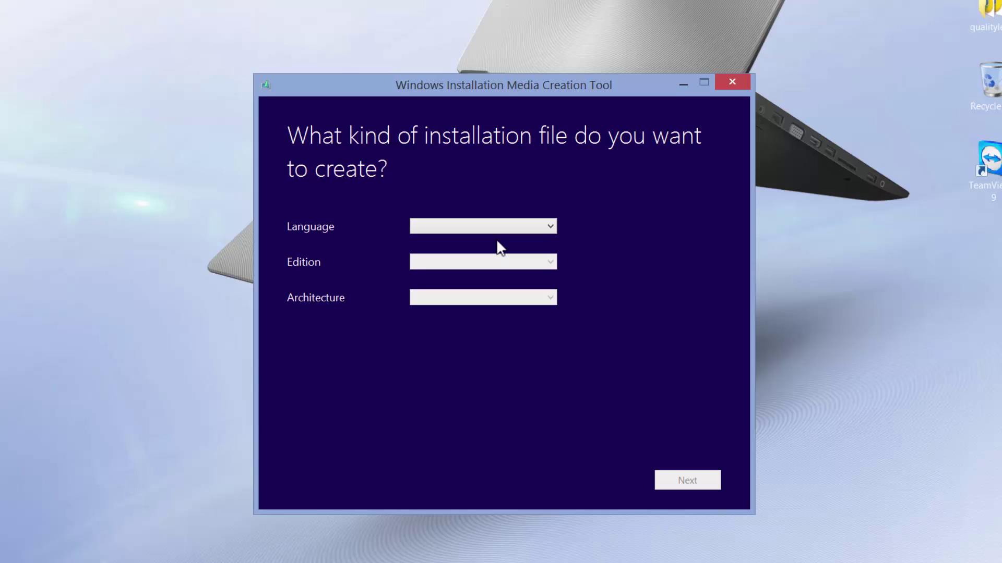
Step: Choose English - en-gb and Windows 8.1, dismissing the Architecture list without a choice
left_click(551, 225)
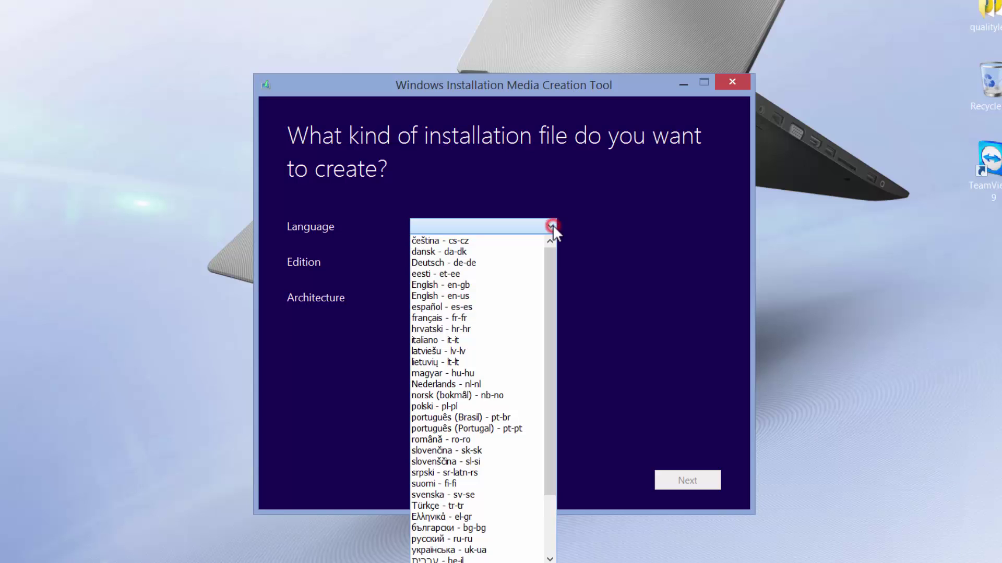
left_click(485, 284)
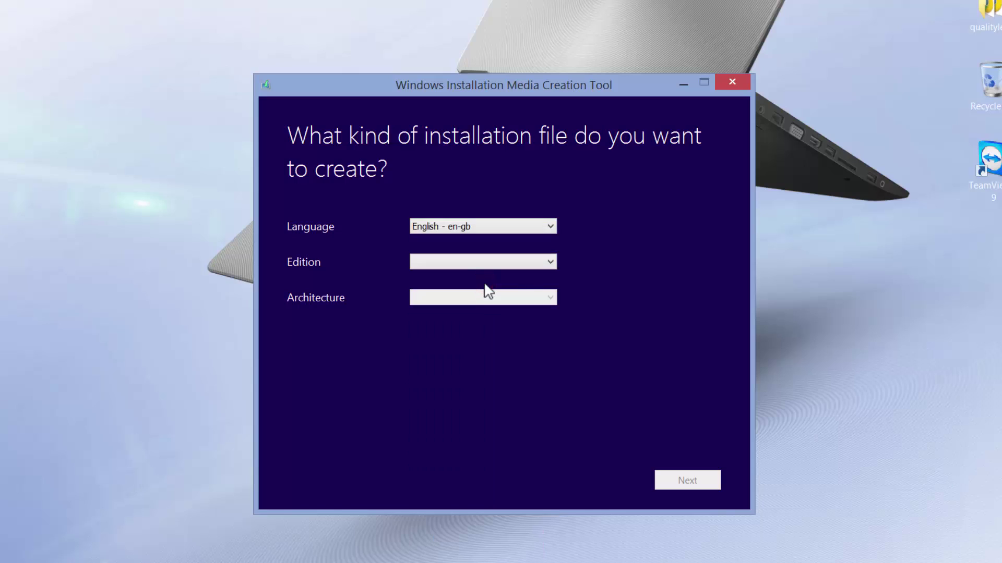
left_click(549, 263)
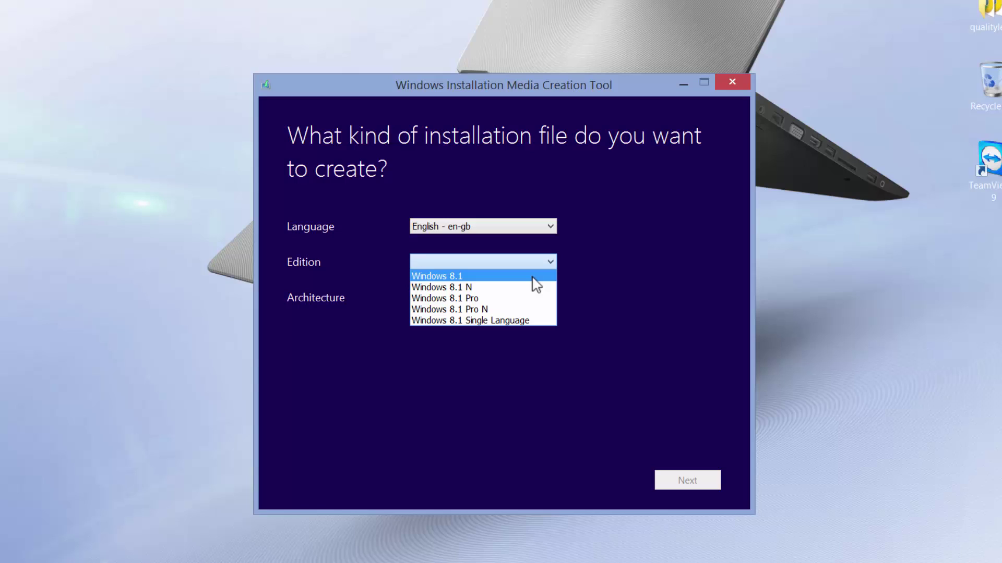
left_click(532, 277)
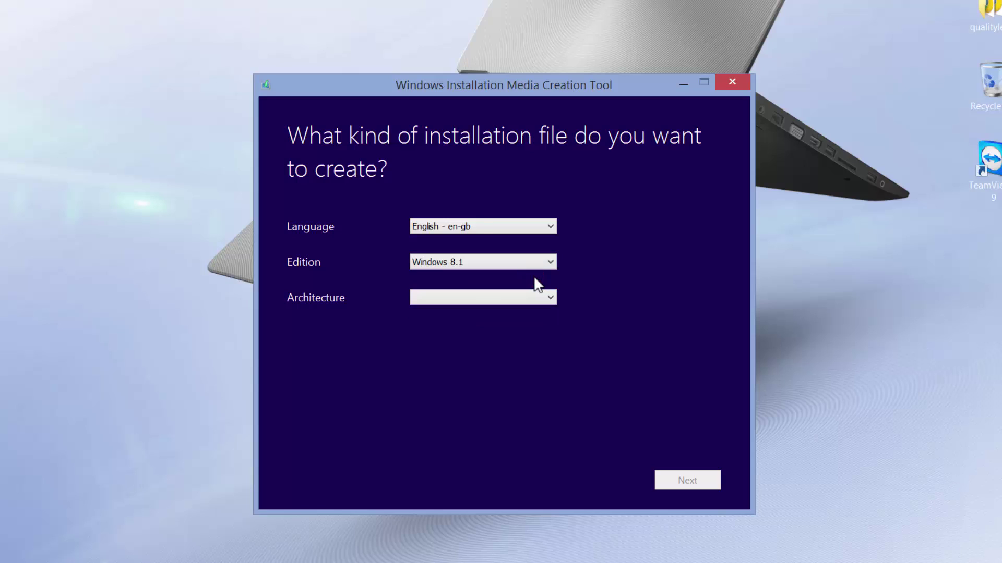
left_click(552, 296)
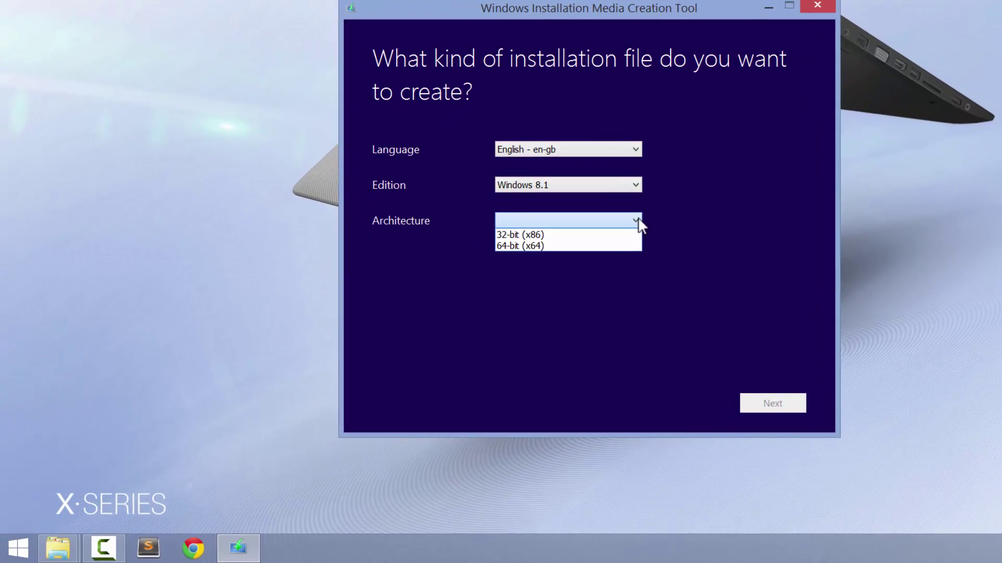
left_click(715, 231)
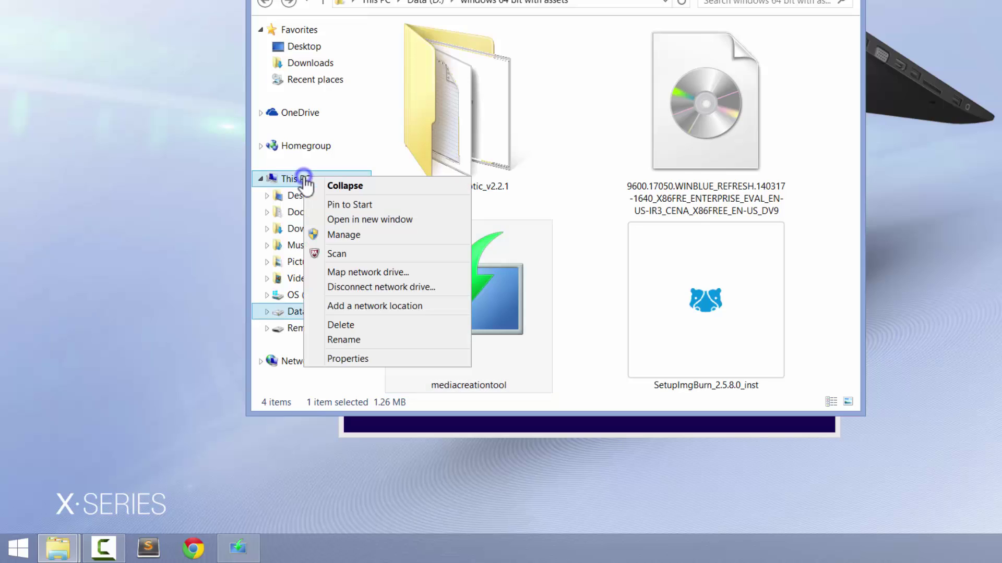
left_click(375, 359)
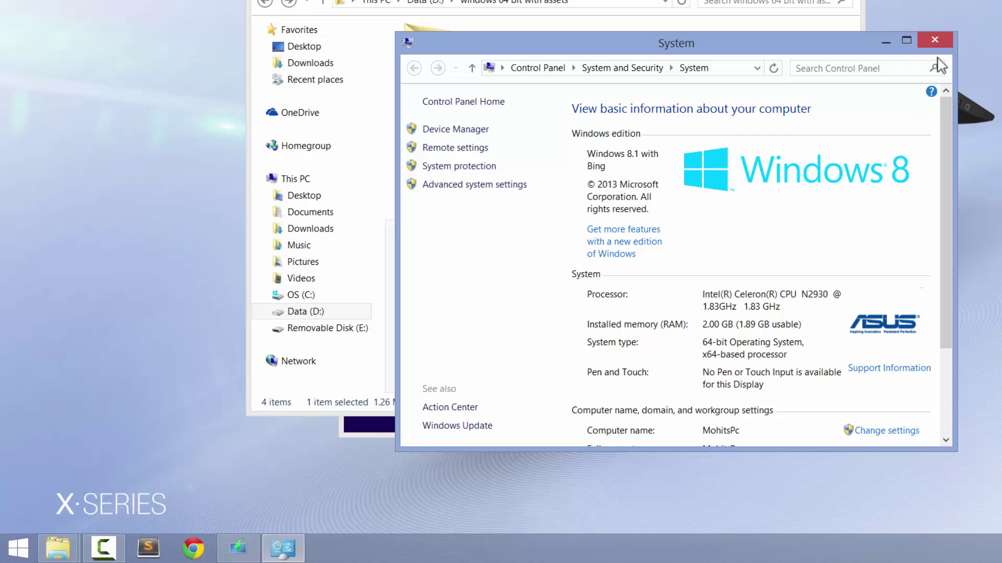
left_click(934, 41)
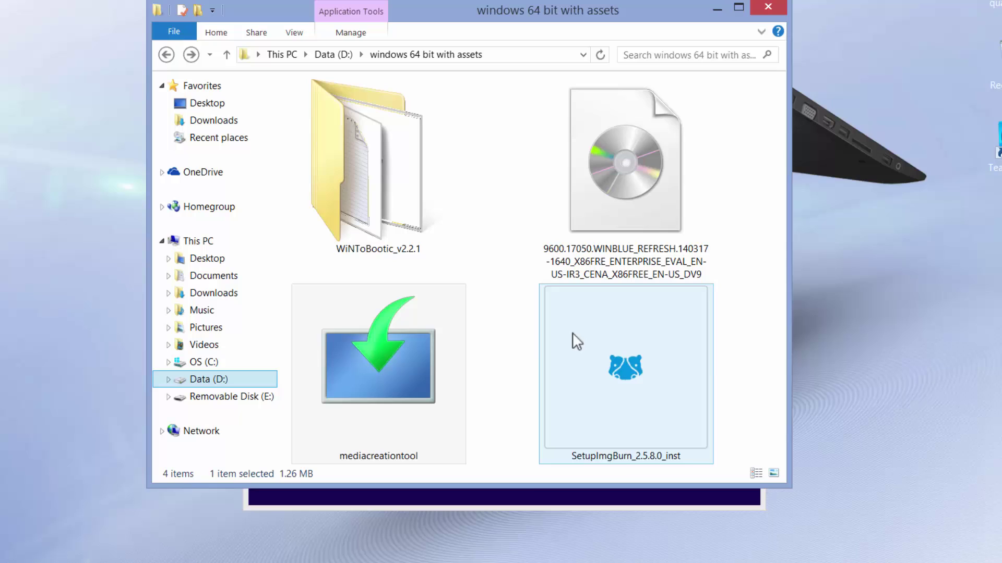
Step: Set the architecture to 64-bit (x64) and advance to the save-destination page
left_click(614, 498)
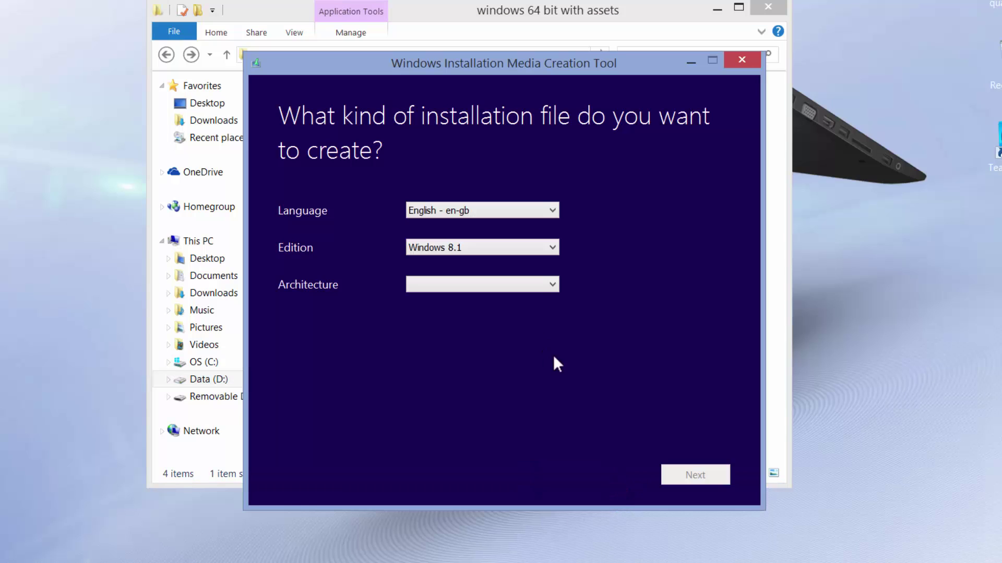
left_click(550, 283)
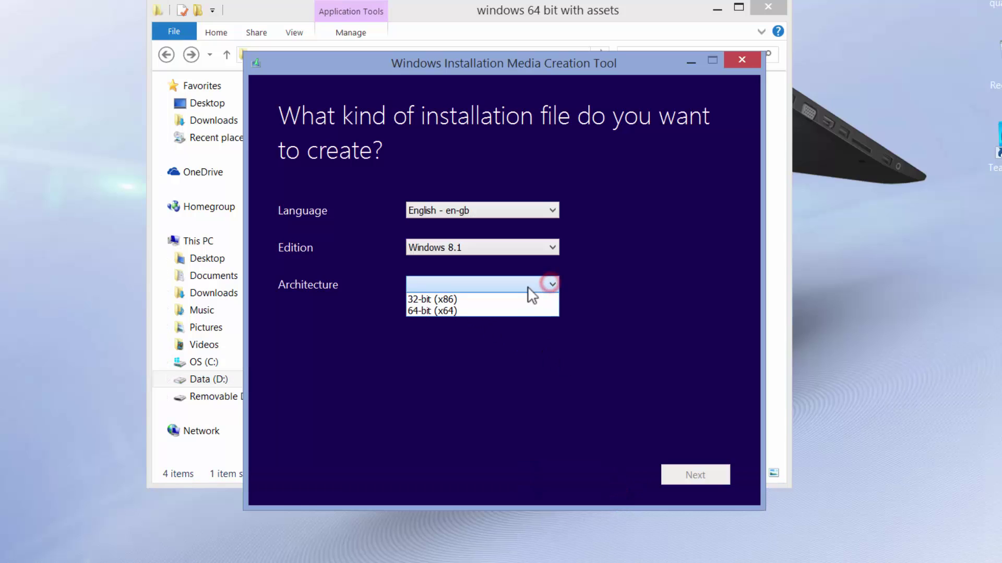
left_click(515, 311)
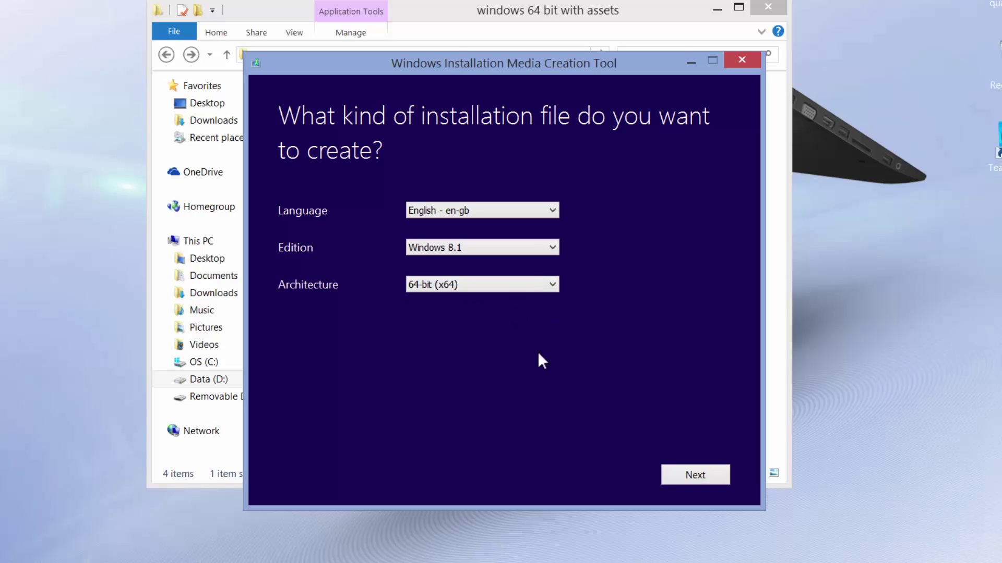
left_click(693, 475)
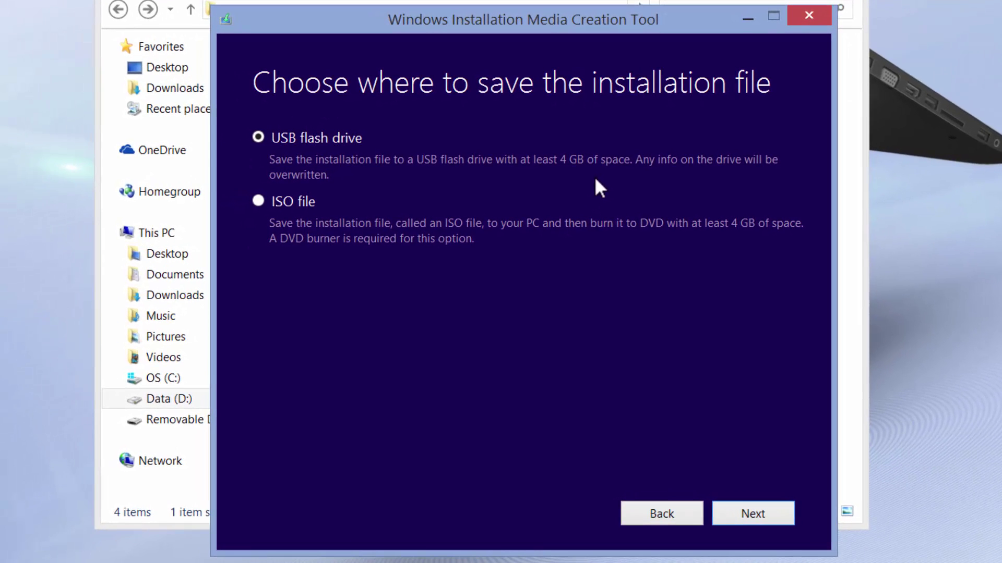
Step: Target USB flash drive E:, accept the file-deletion warning, and begin downloading
left_click(761, 515)
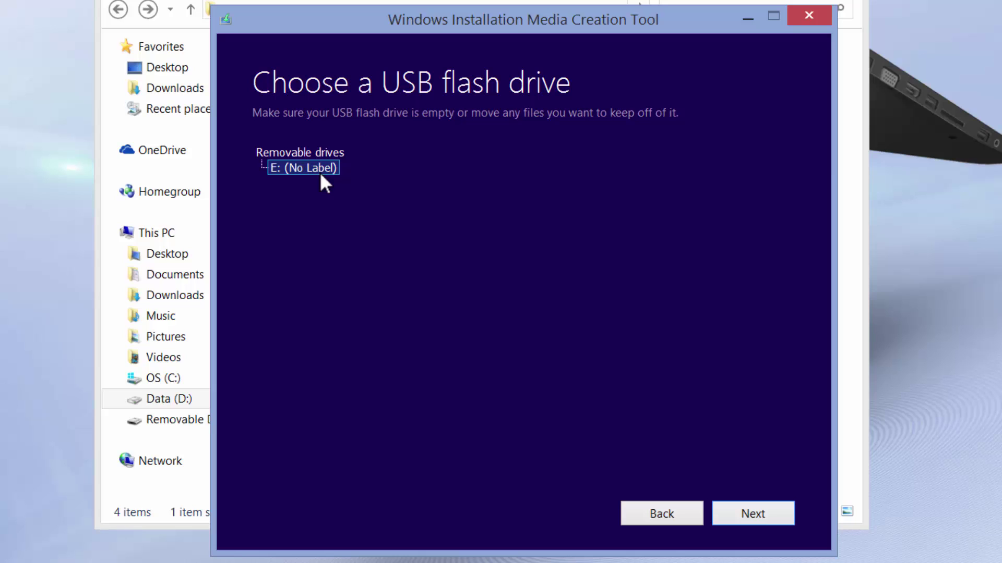
left_click(765, 506)
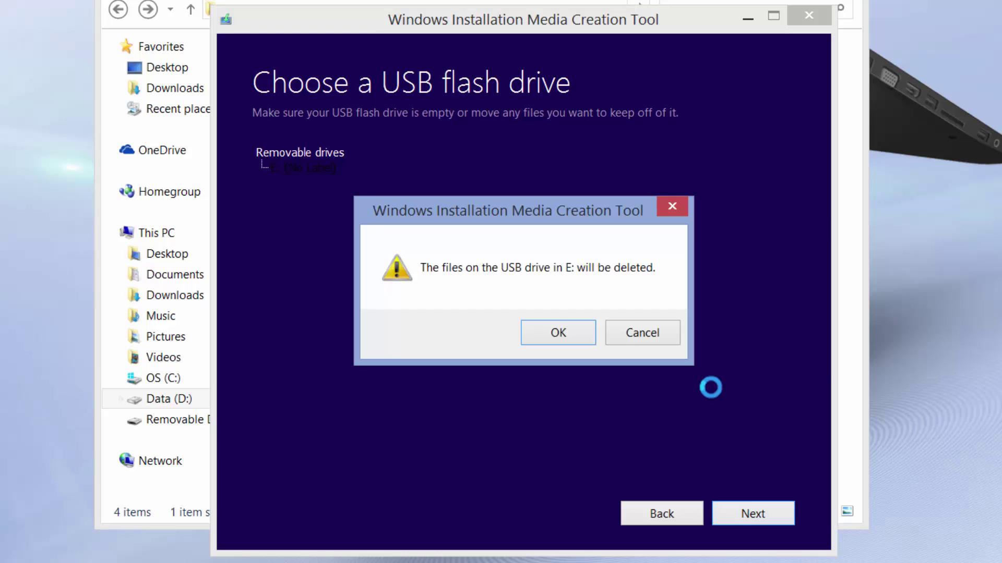
left_click(557, 336)
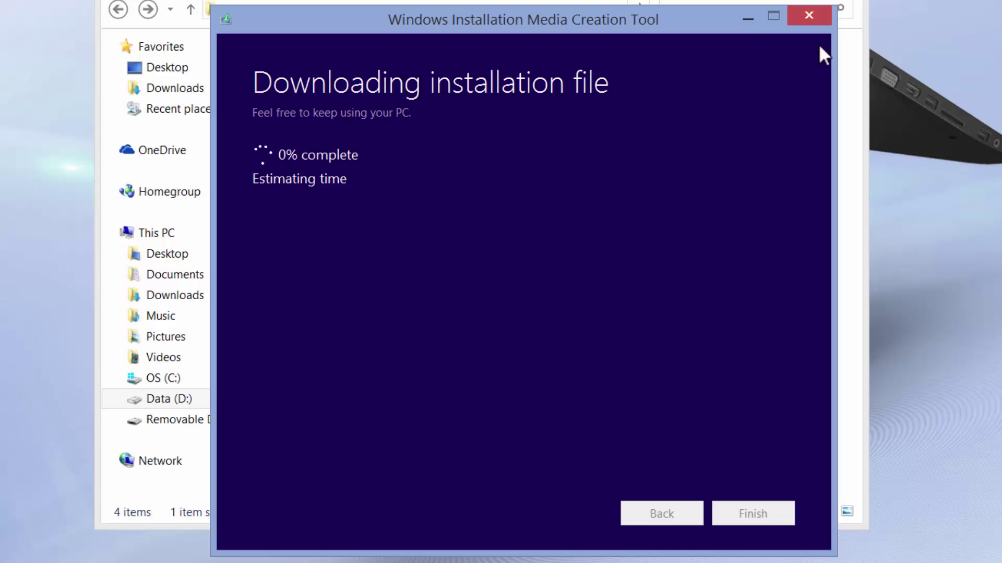
Step: Confirm quitting the USB download and relaunch mediacreationtool from Explorer
left_click(810, 16)
left_click(534, 337)
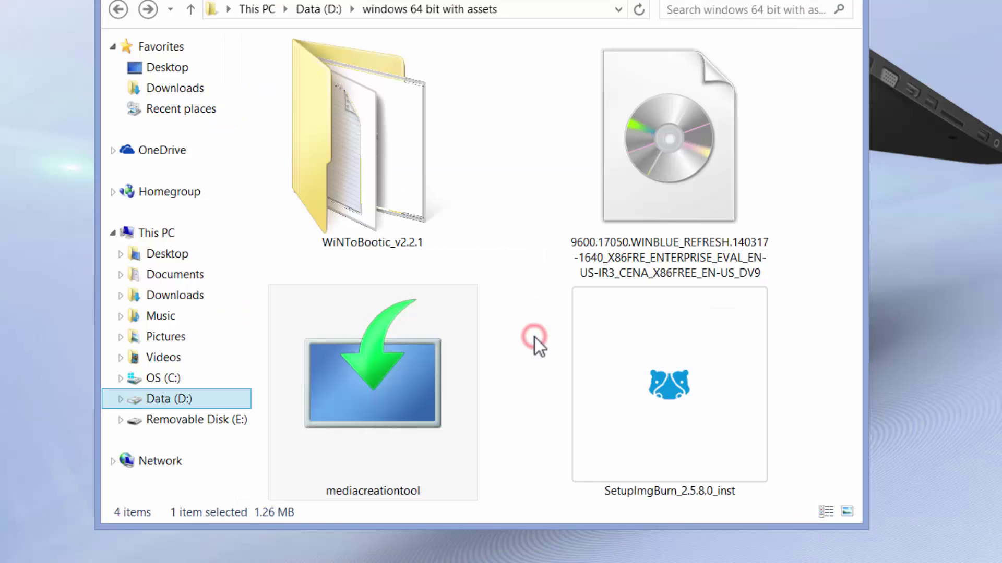
left_click(427, 380)
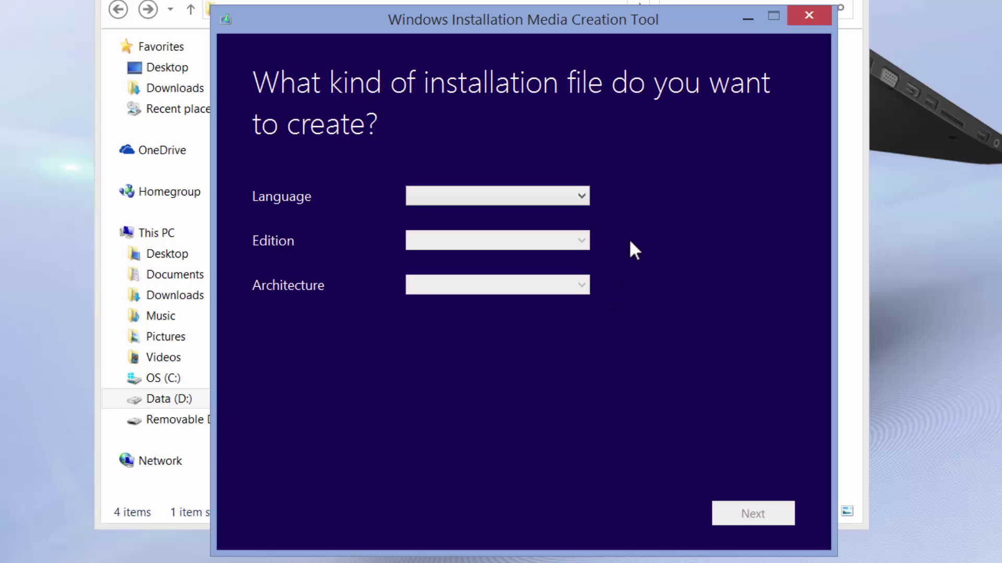
Step: Select English - en-gb, Windows 8.1 and 64-bit (x64), then pick ISO file as the media
left_click(575, 194)
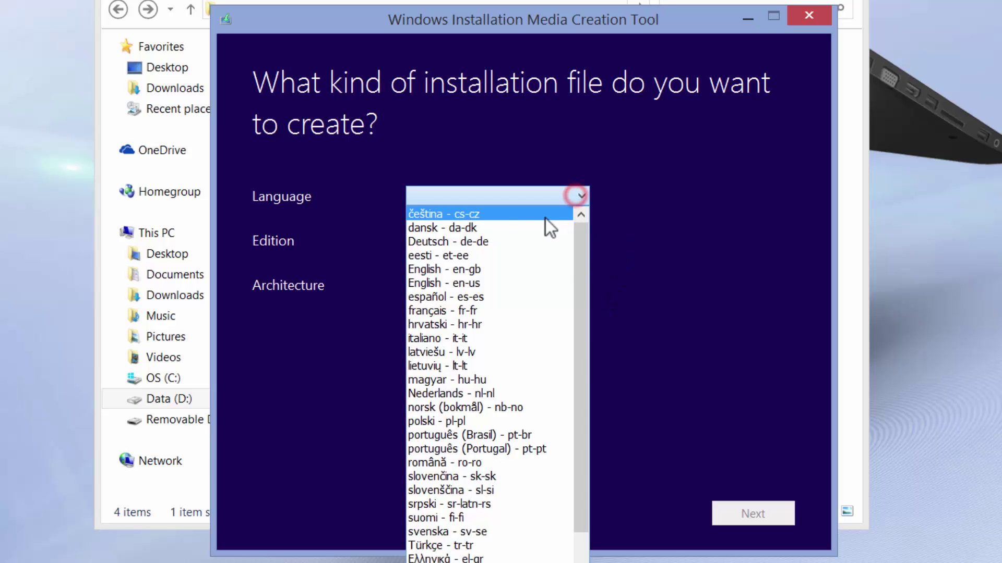
left_click(522, 269)
left_click(528, 248)
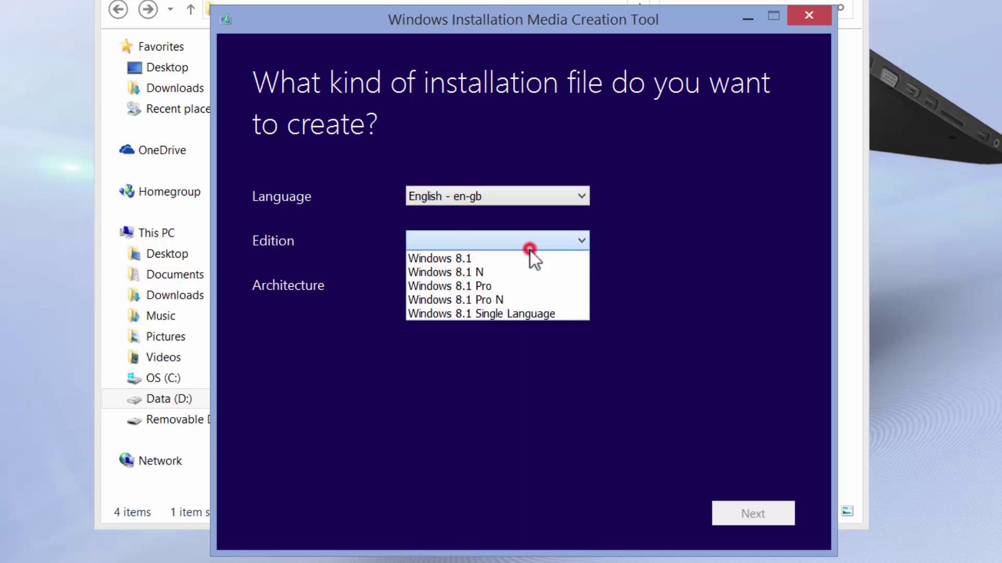
left_click(533, 259)
left_click(524, 287)
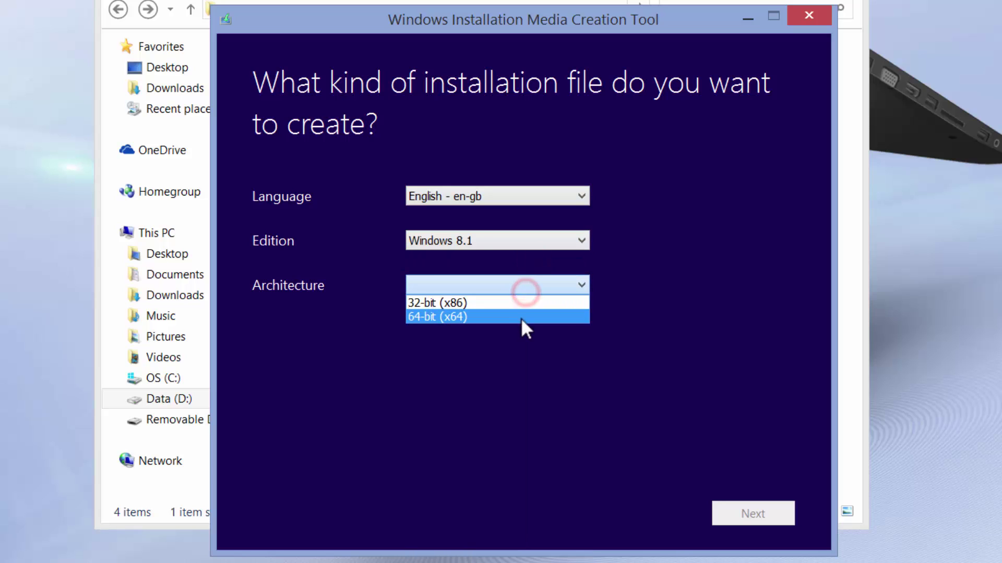
left_click(521, 316)
left_click(737, 513)
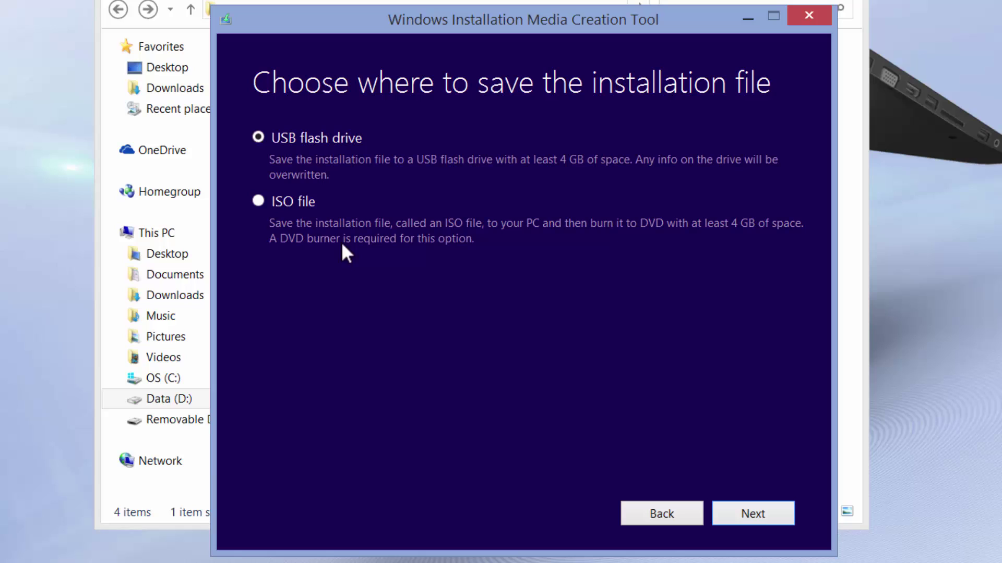
left_click(264, 210)
Step: Save the ISO as 'Windows' in Downloads, starting its download
left_click(743, 514)
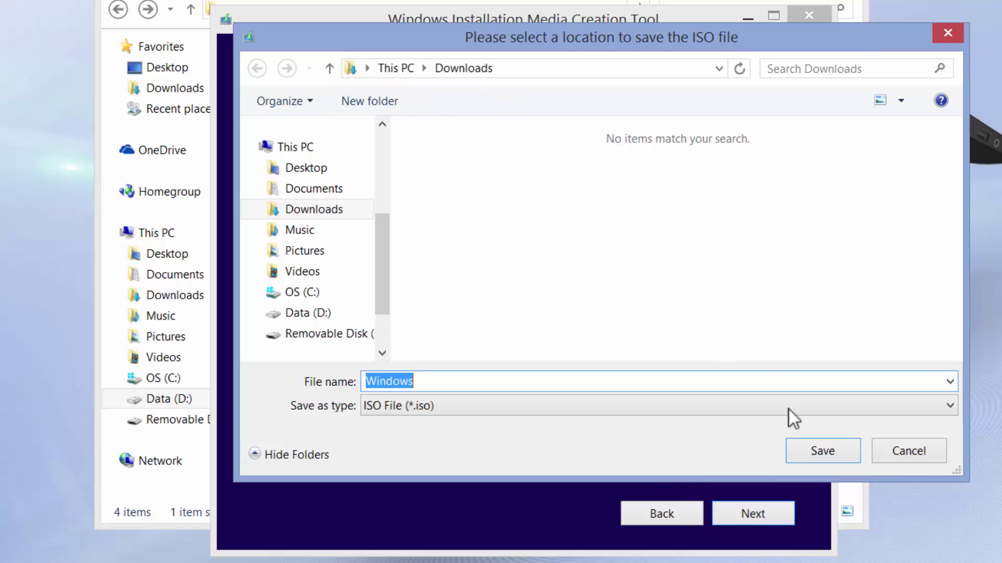
left_click(806, 453)
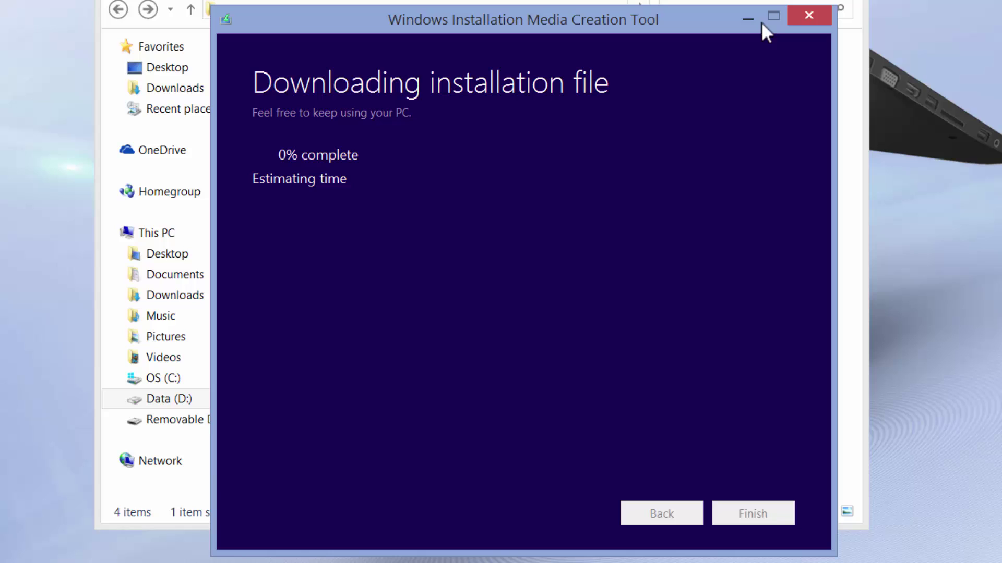
Step: Close the Media Creation Tool at 0% and confirm quitting with Yes
left_click(809, 15)
left_click(547, 337)
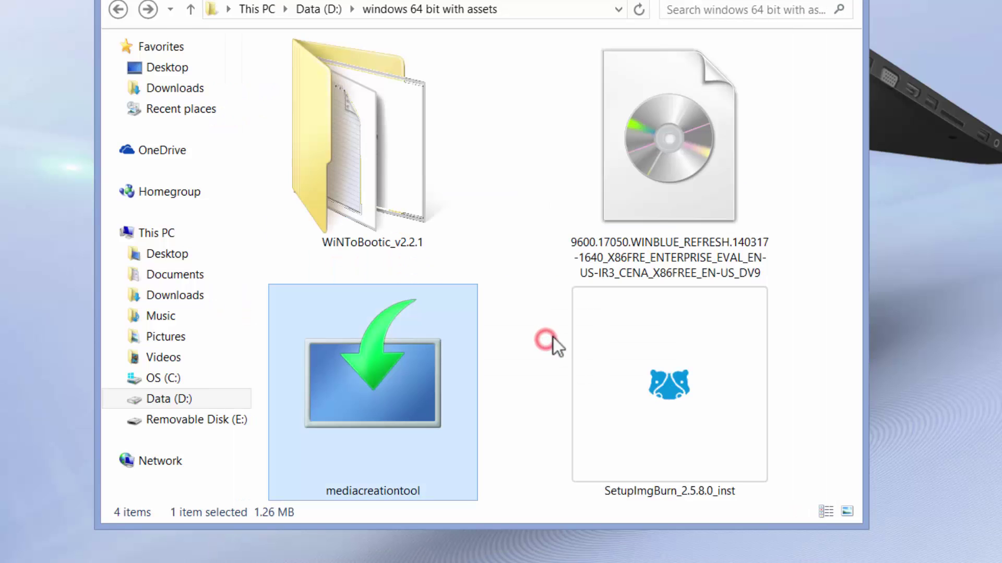
Step: Click through the ISO, mediacreationtool and SetupImgBurn files, then open the WiNToBootic_v2.2.1 folder
left_click(706, 136)
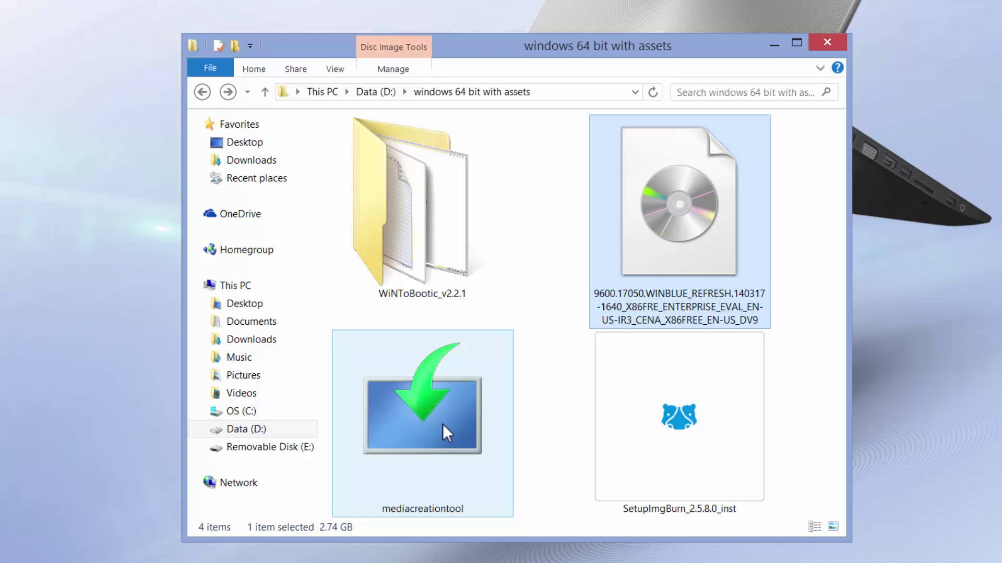
left_click(443, 424)
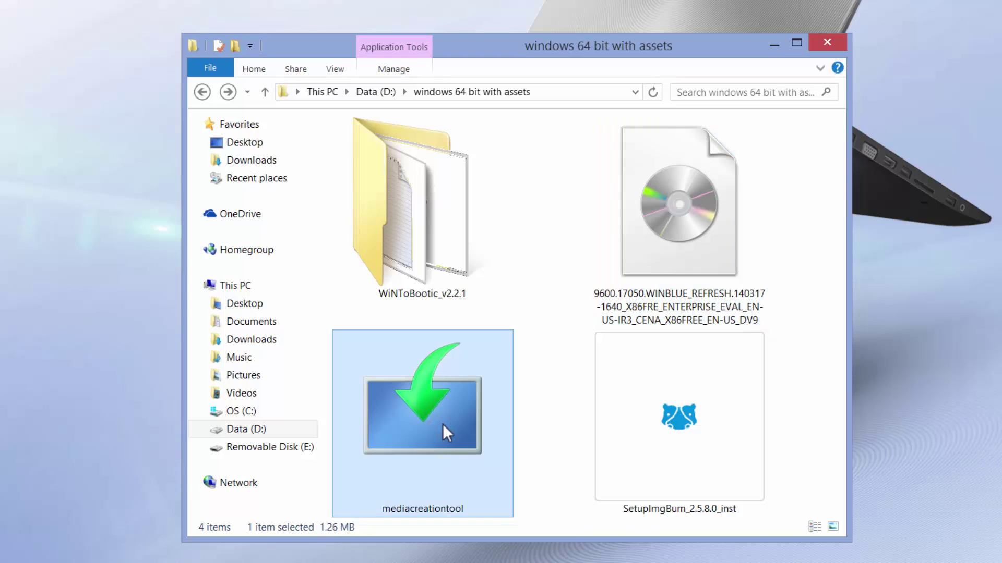
left_click(642, 448)
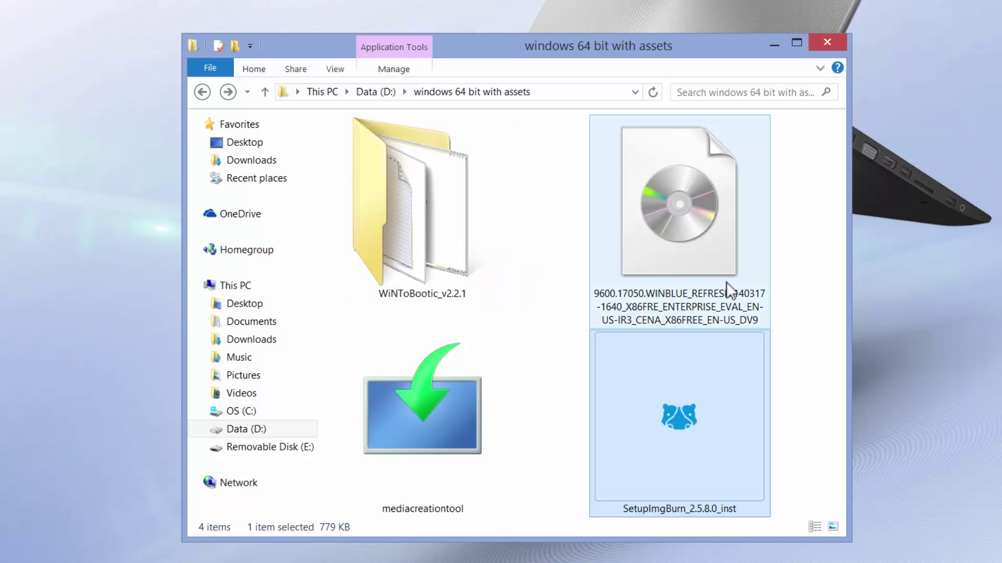
left_click(681, 223)
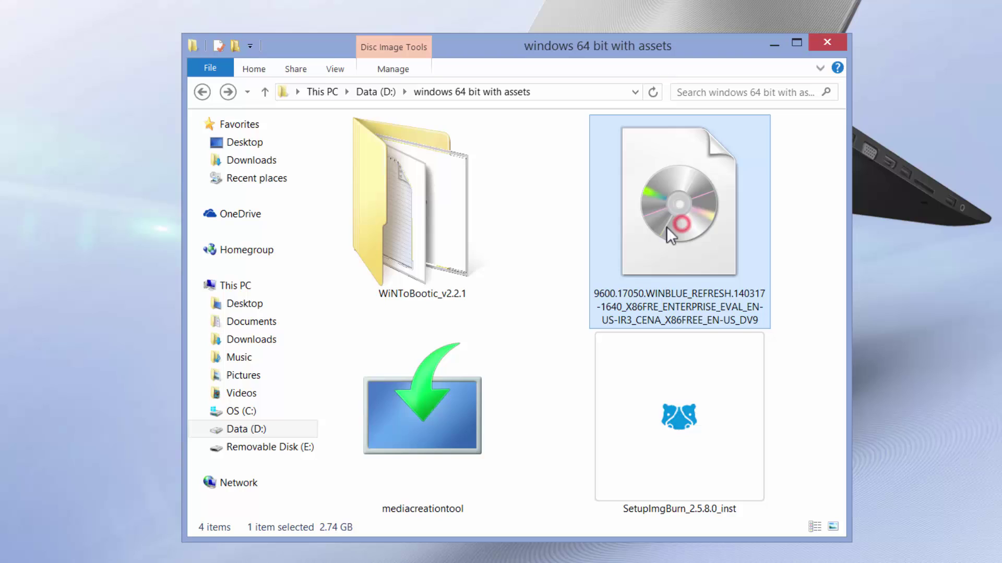
double_click(418, 230)
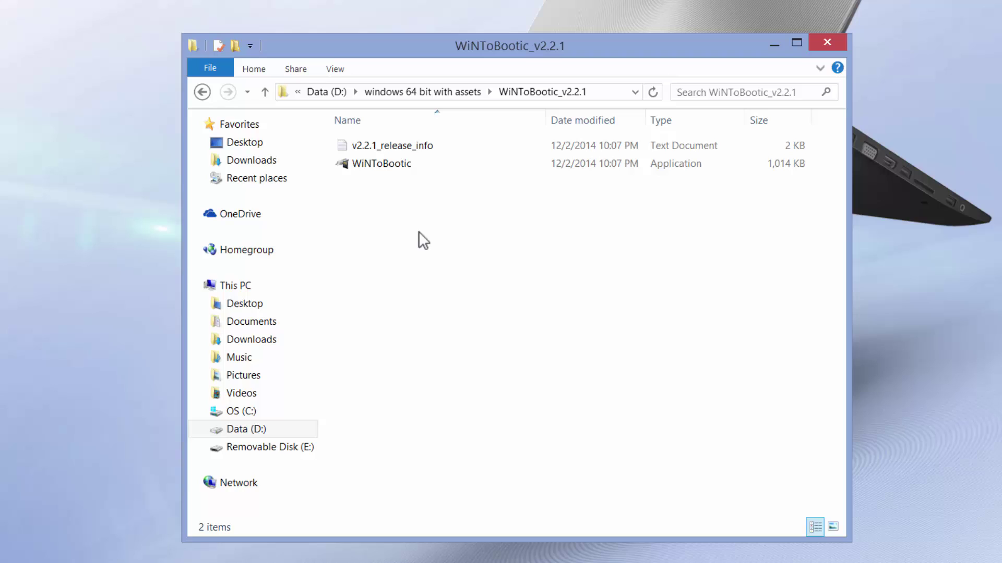
Step: Run WiNToBootic.exe from its folder in File Explorer
double_click(409, 163)
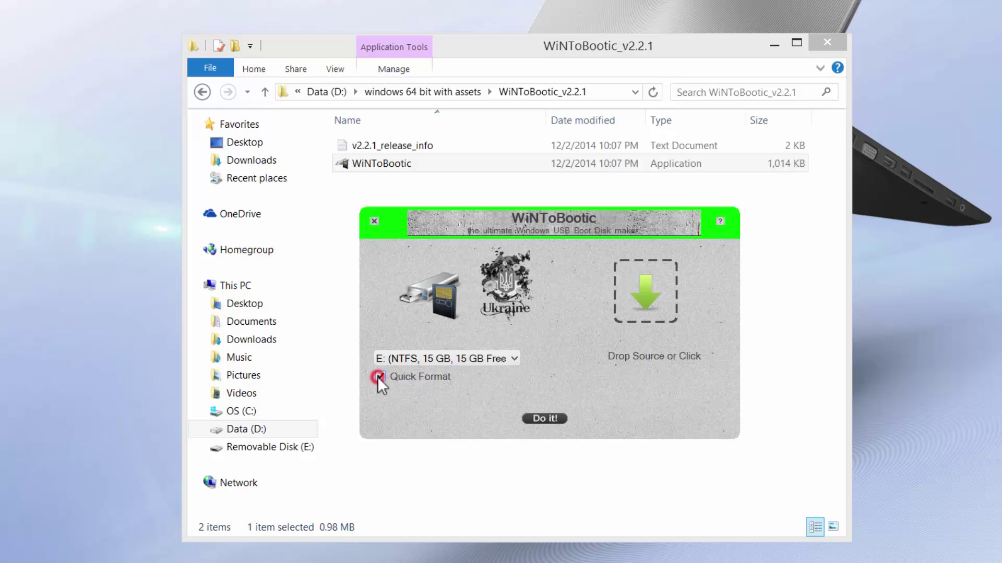
Step: Format Removable Disk E: and flash its bootloader, accepting both warnings and dismissing the completion screen
left_click(543, 417)
left_click(535, 402)
left_click(592, 395)
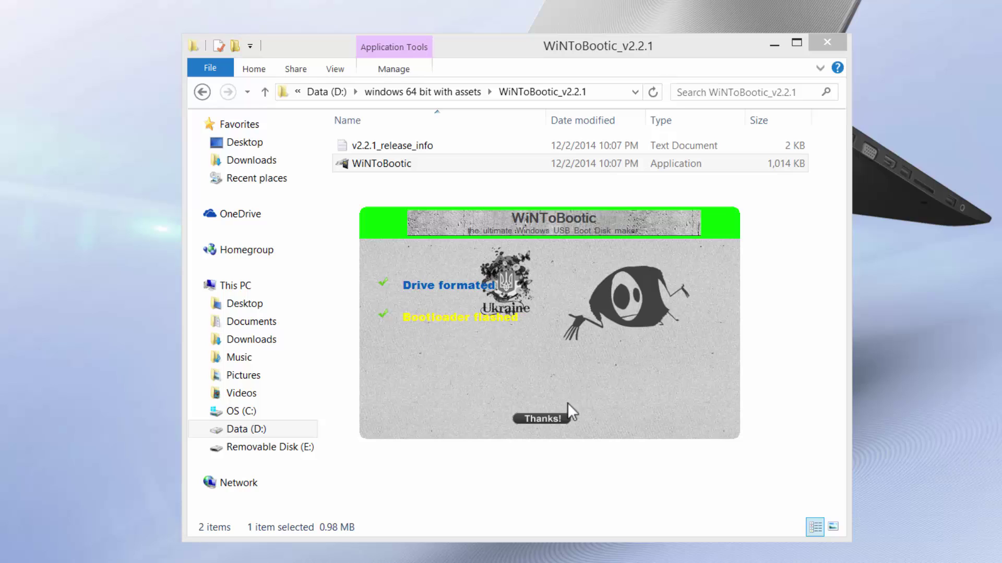
left_click(549, 416)
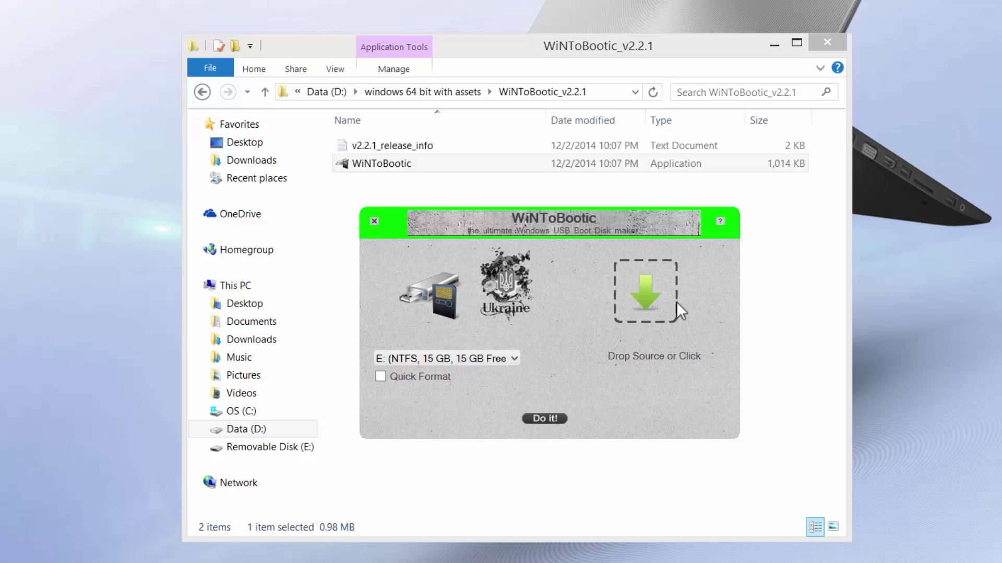
Step: Drag the 2,810 MB WINBLUE ISO from 'windows 64 bit with assets' onto WiNToBootic's Drop Source box
left_click(656, 296)
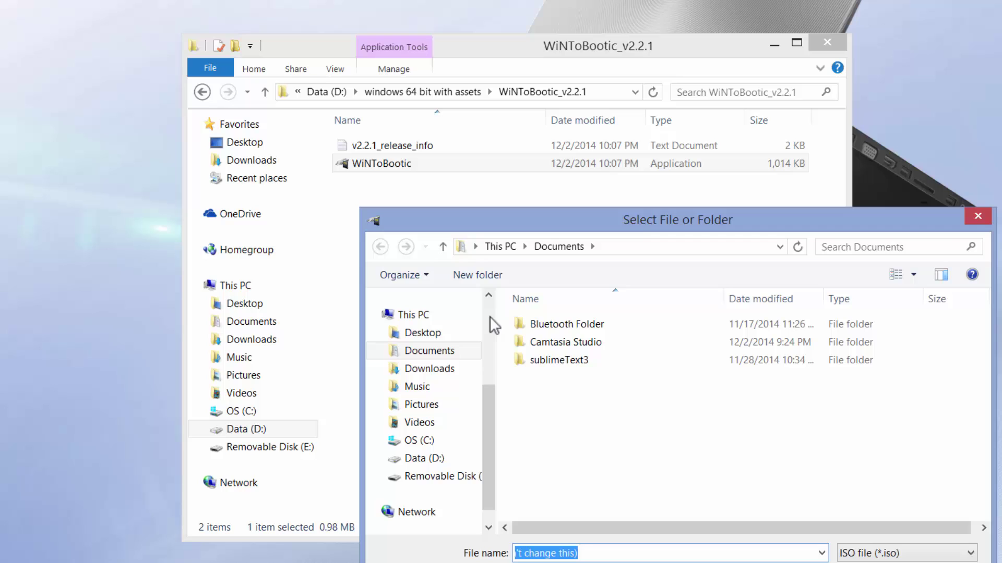
left_click(978, 216)
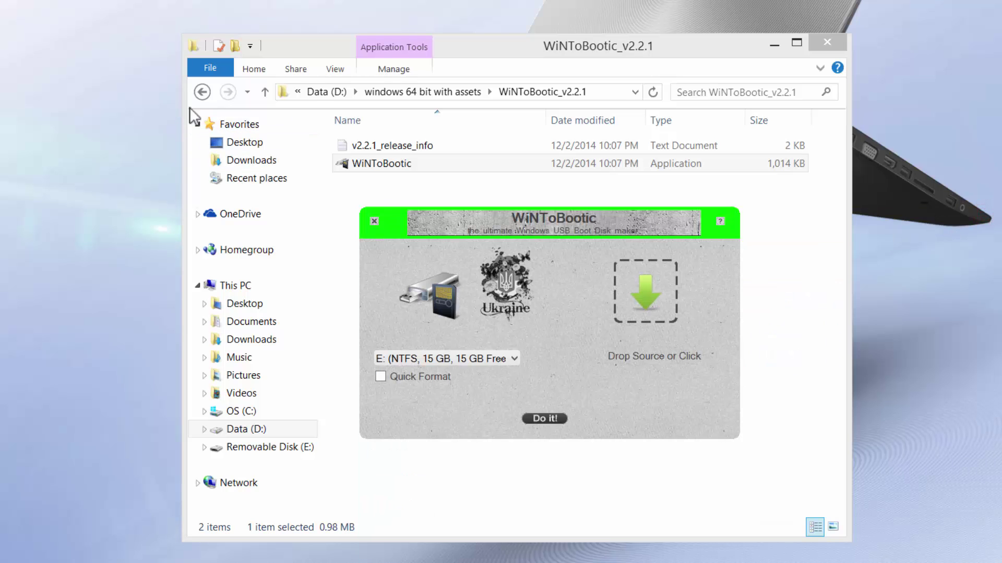
left_click(201, 92)
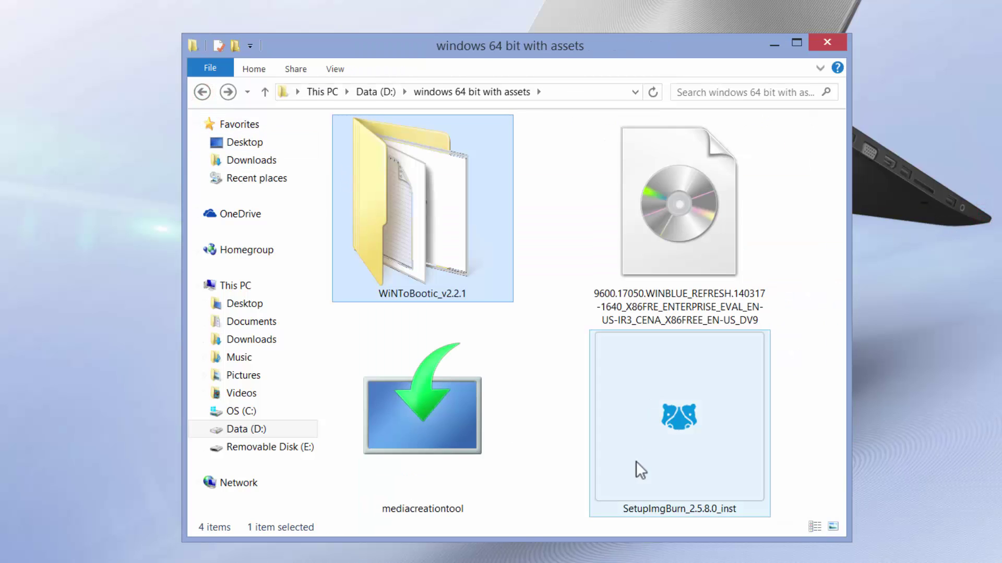
key("alt+Tab")
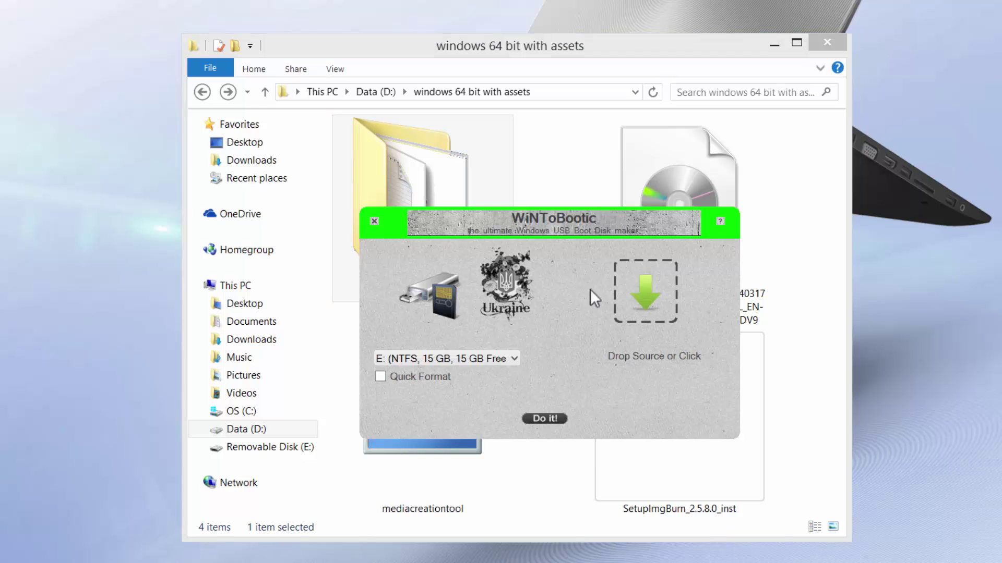
left_click_drag(574, 229, 552, 299)
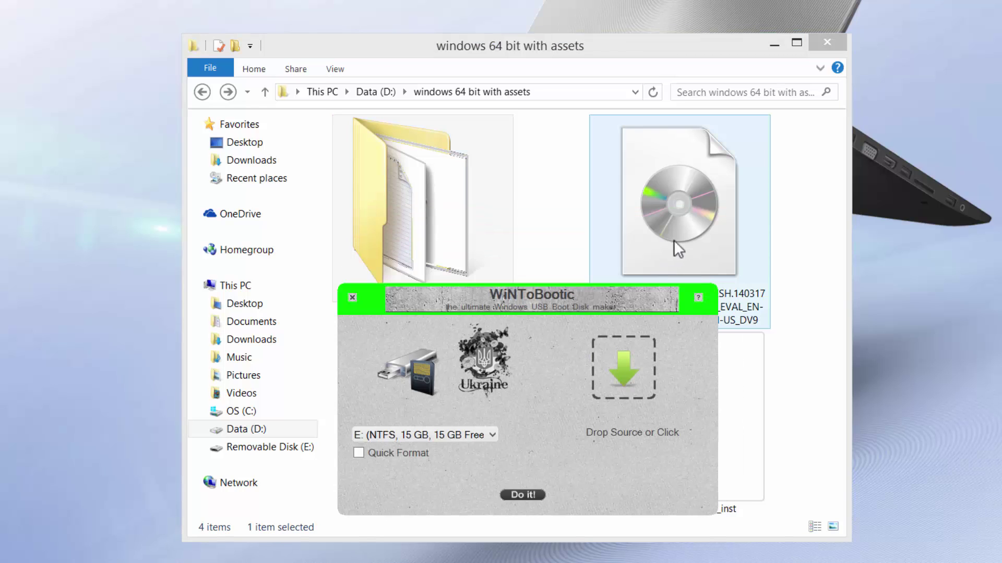
left_click_drag(674, 240, 624, 384)
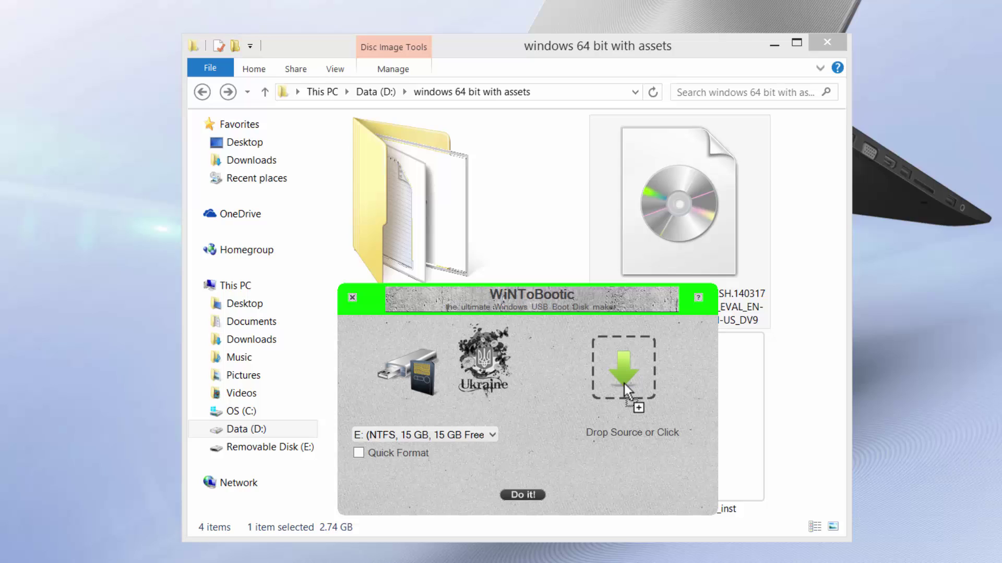
left_click_drag(624, 383, 635, 473)
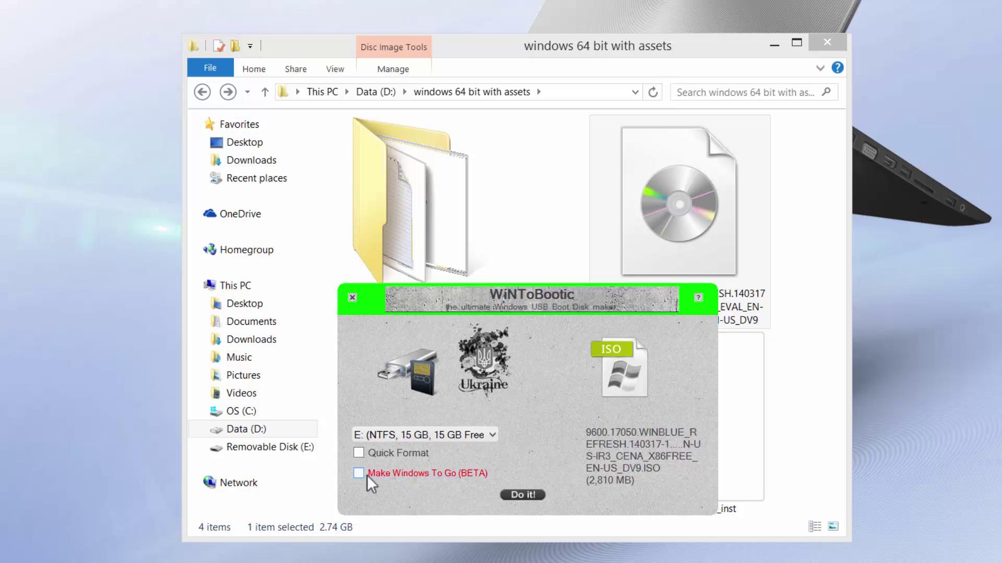
Step: Start writing the Windows 8.1 ISO to drive E: and confirm the write prompt
left_click(529, 493)
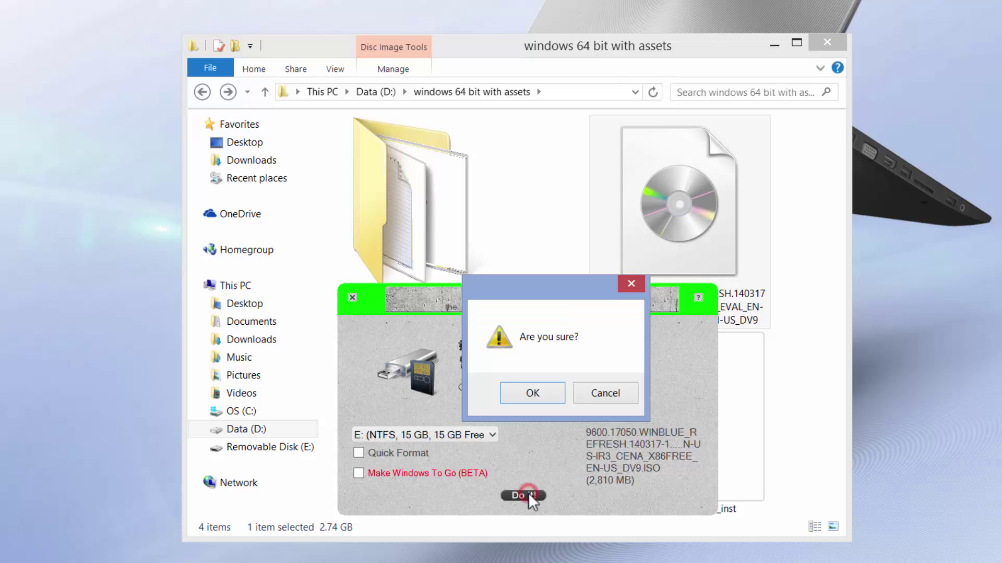
left_click(545, 402)
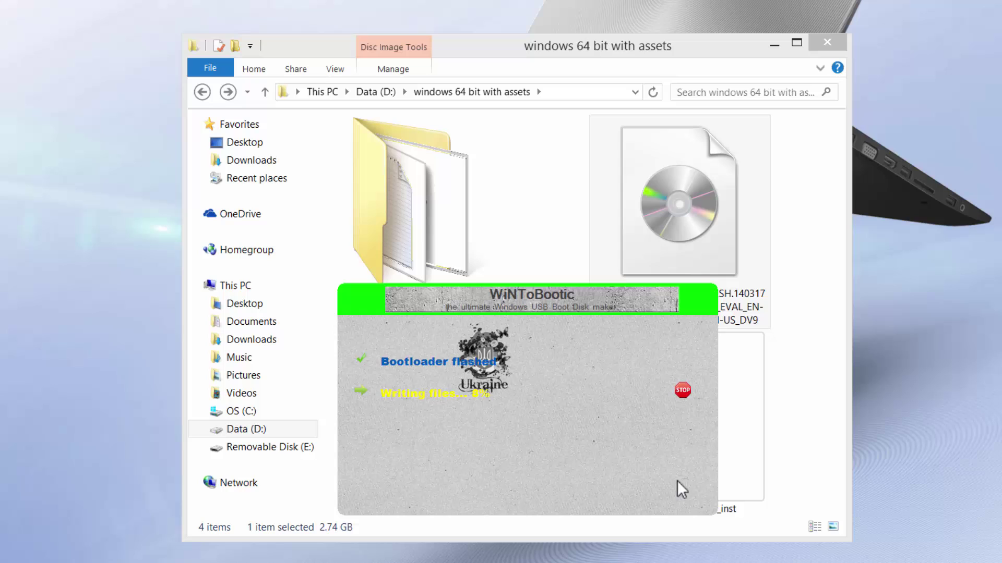
Step: Bring the 'windows 64 bit with assets' Explorer window in front of WiNToBootic
left_click(802, 207)
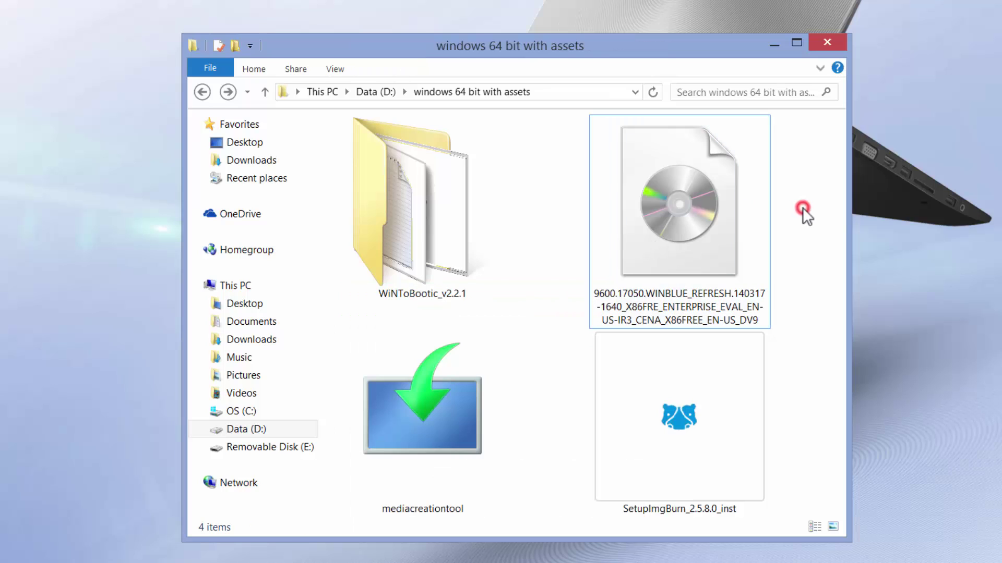